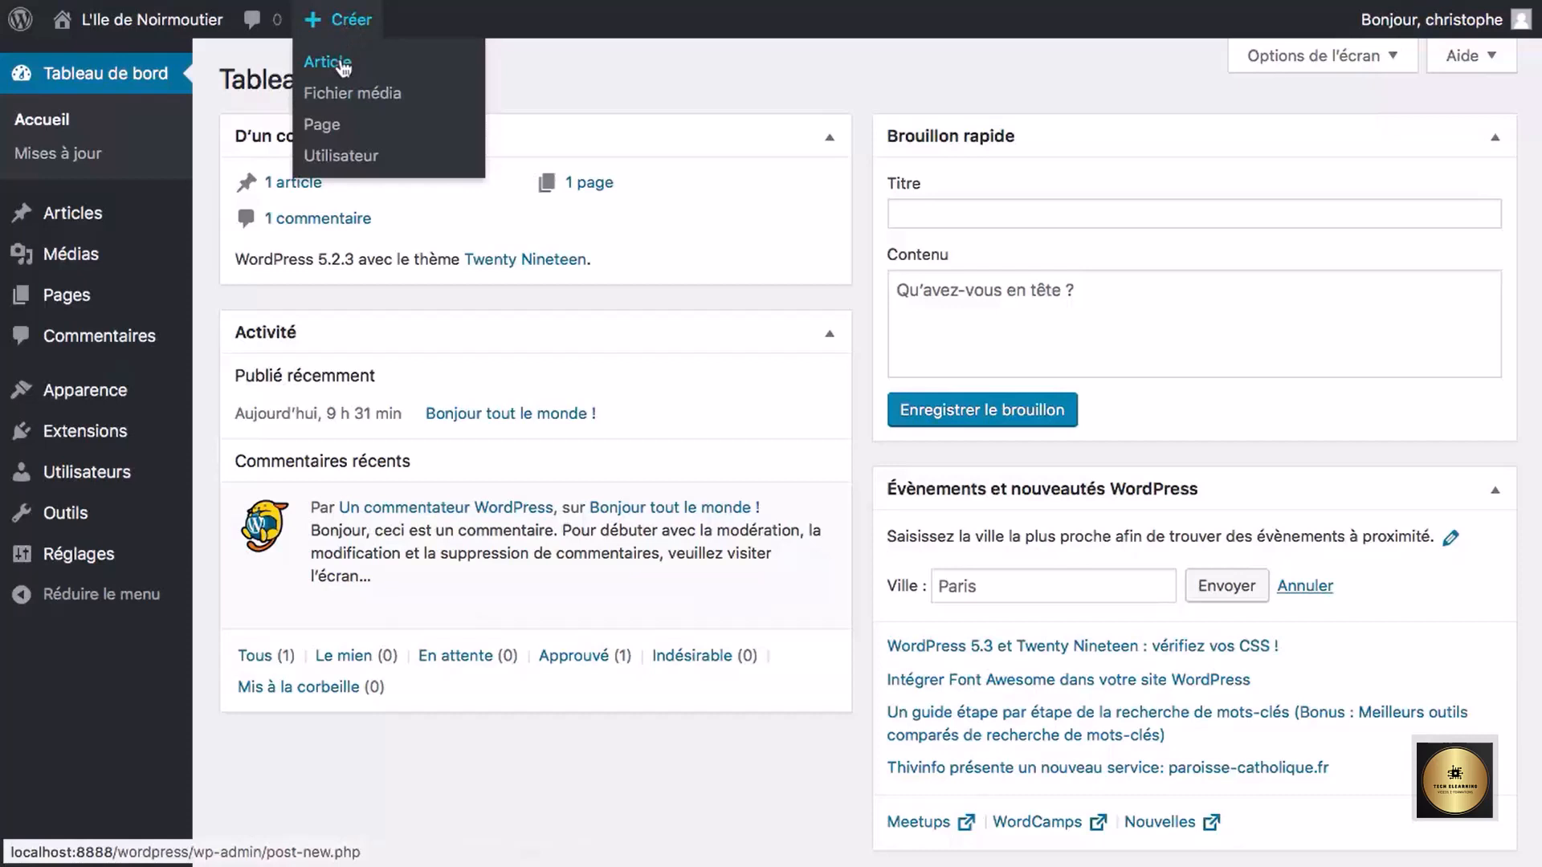
Create a new article and title it "Luzéronde"
mouse_move(104, 227)
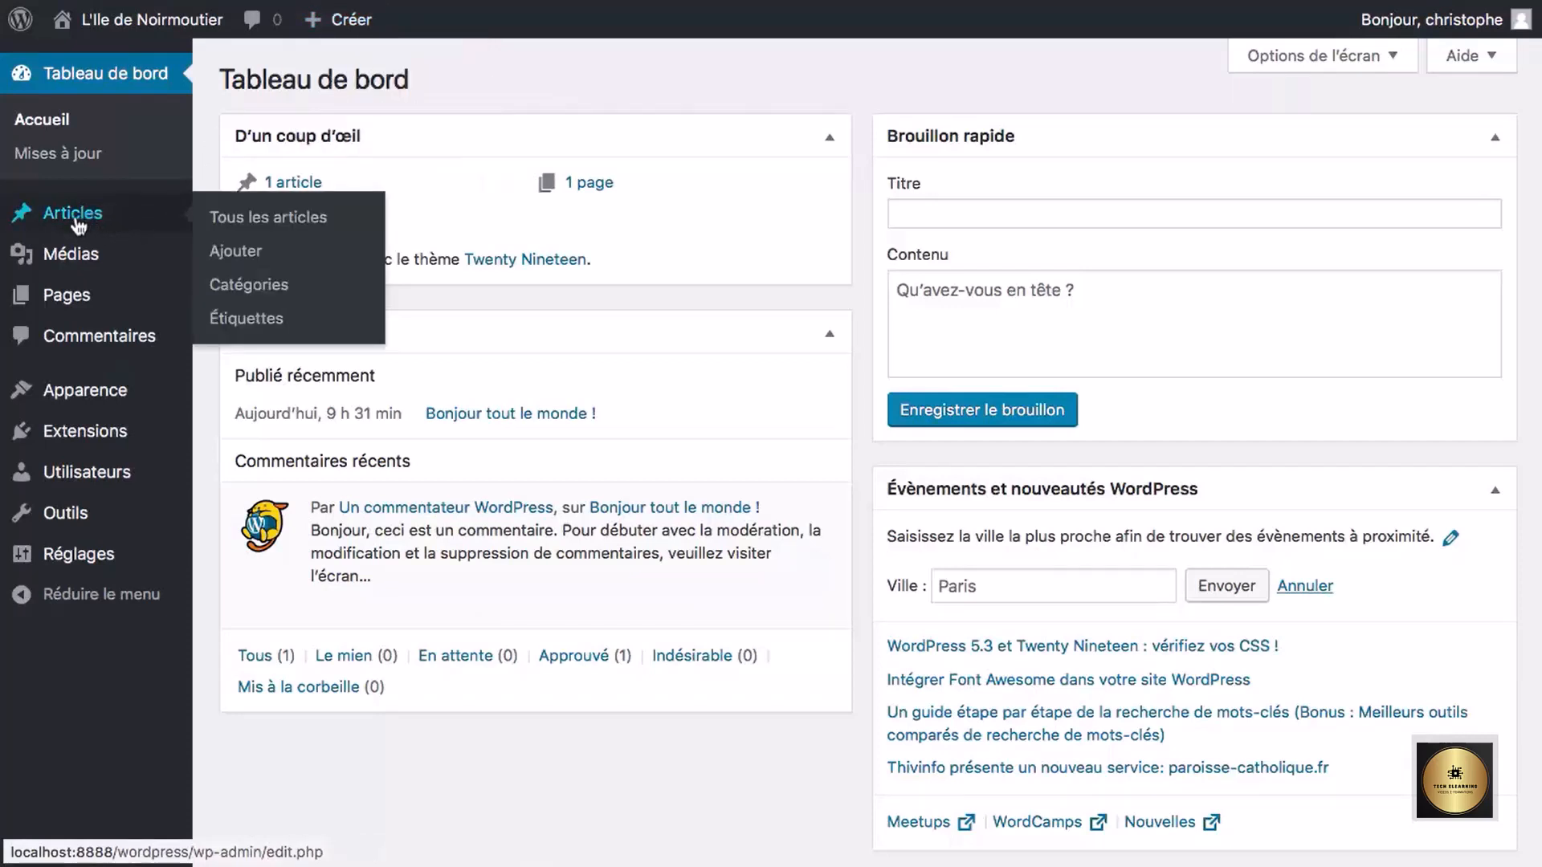
click(251, 256)
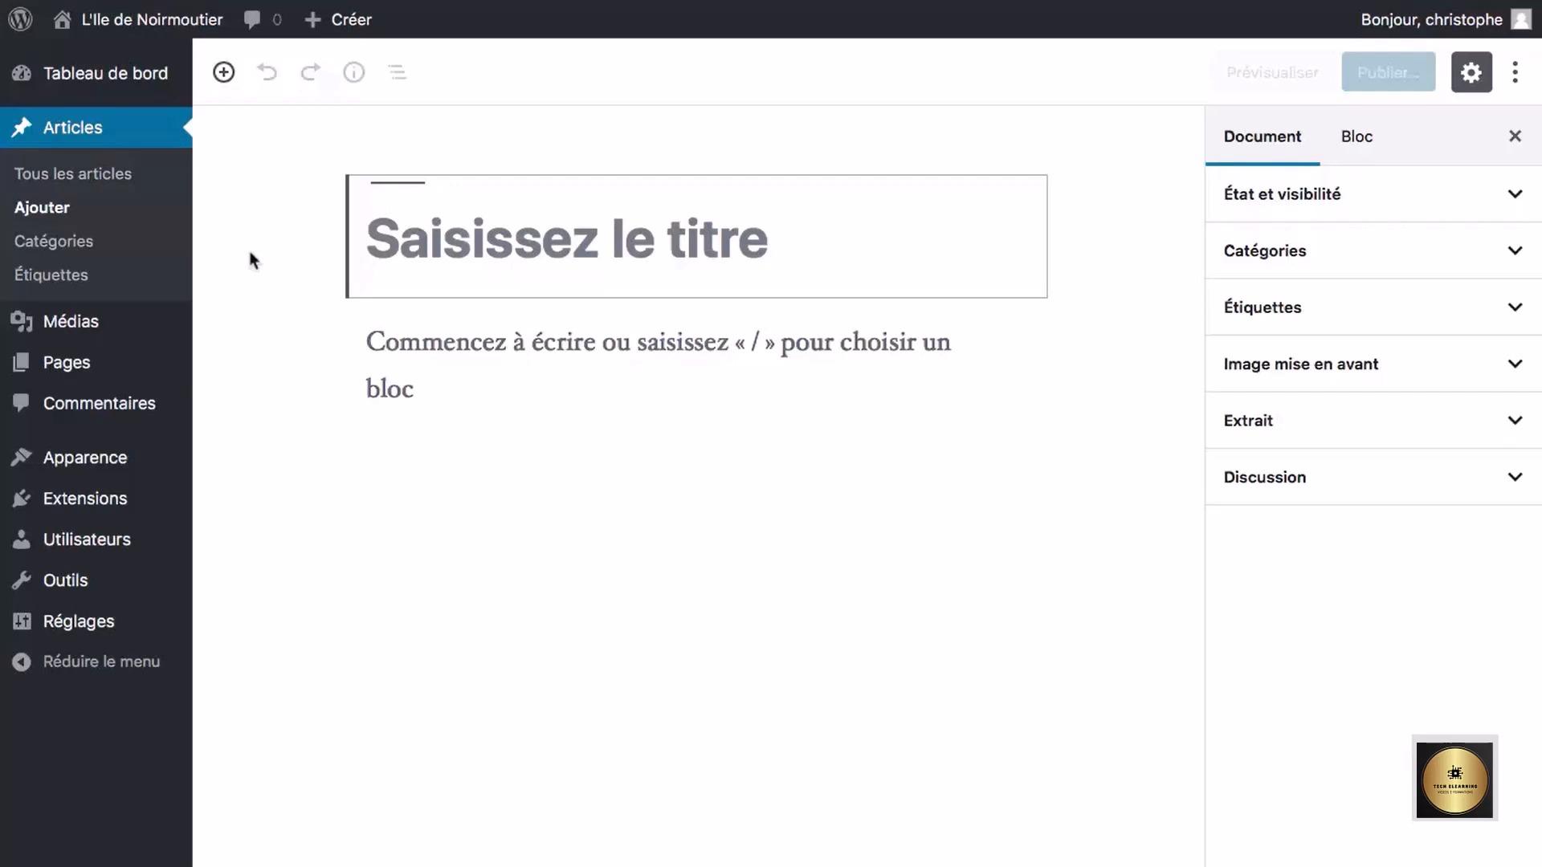
text(L)
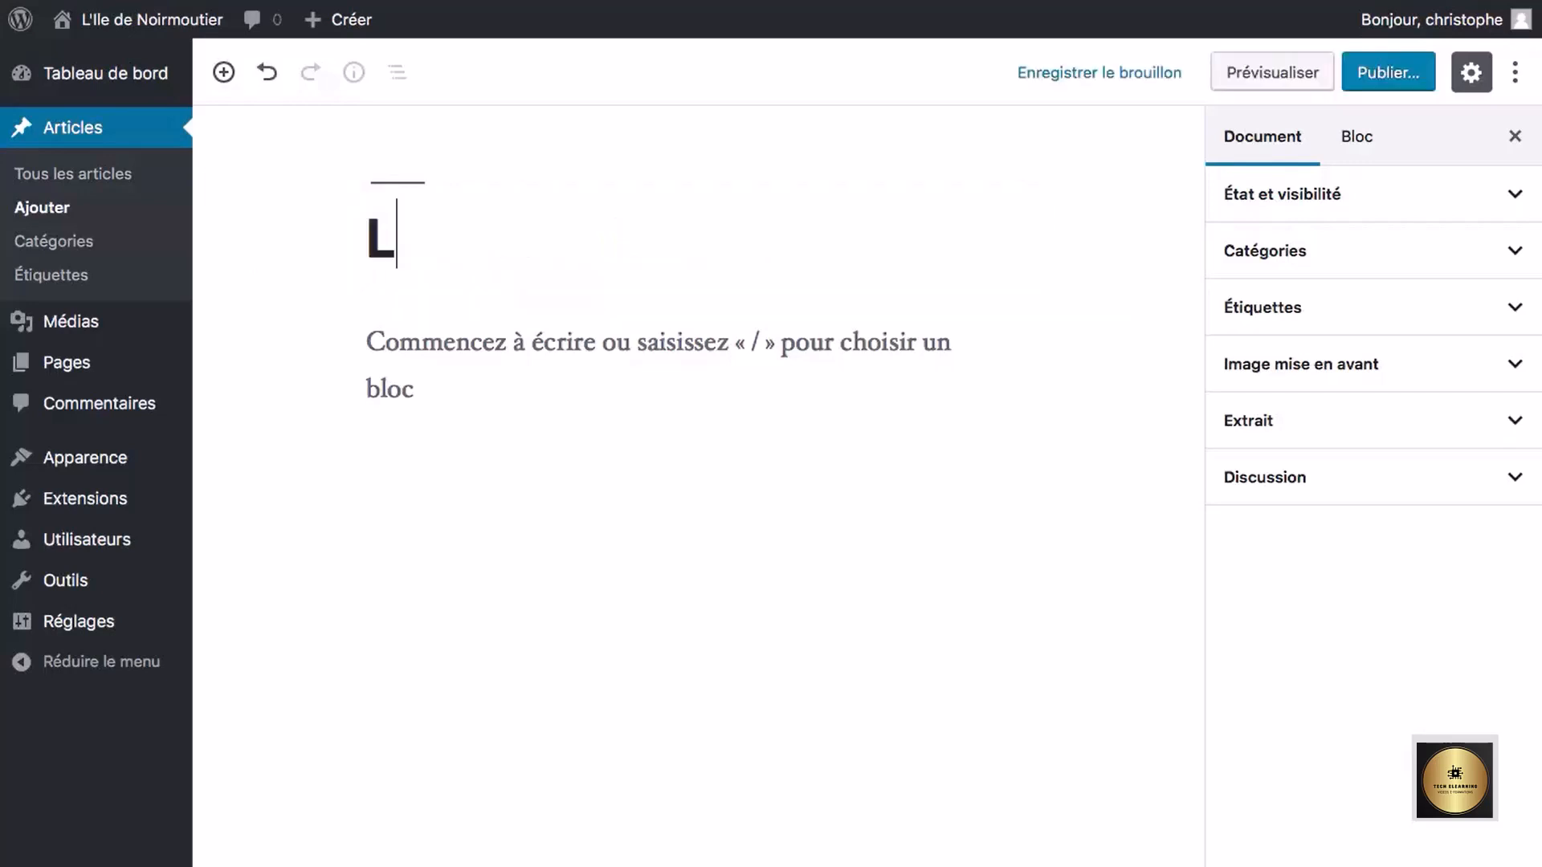
text(uzéronde)
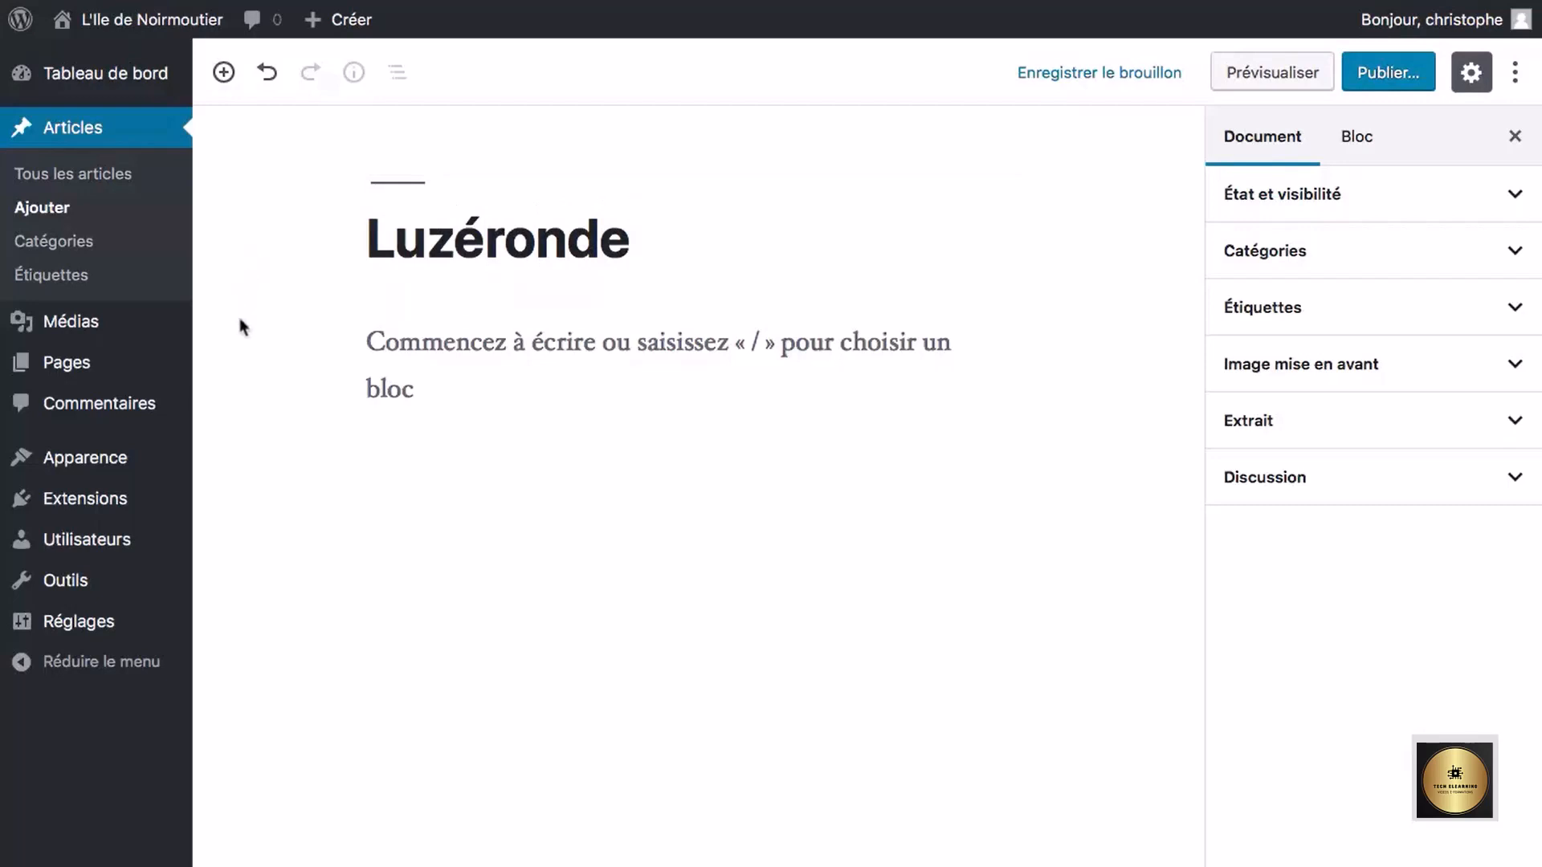
Write the article's first paragraph: "La plage de Luzéronde à l'ouest de Noirmoutier."
mouse_move(448, 351)
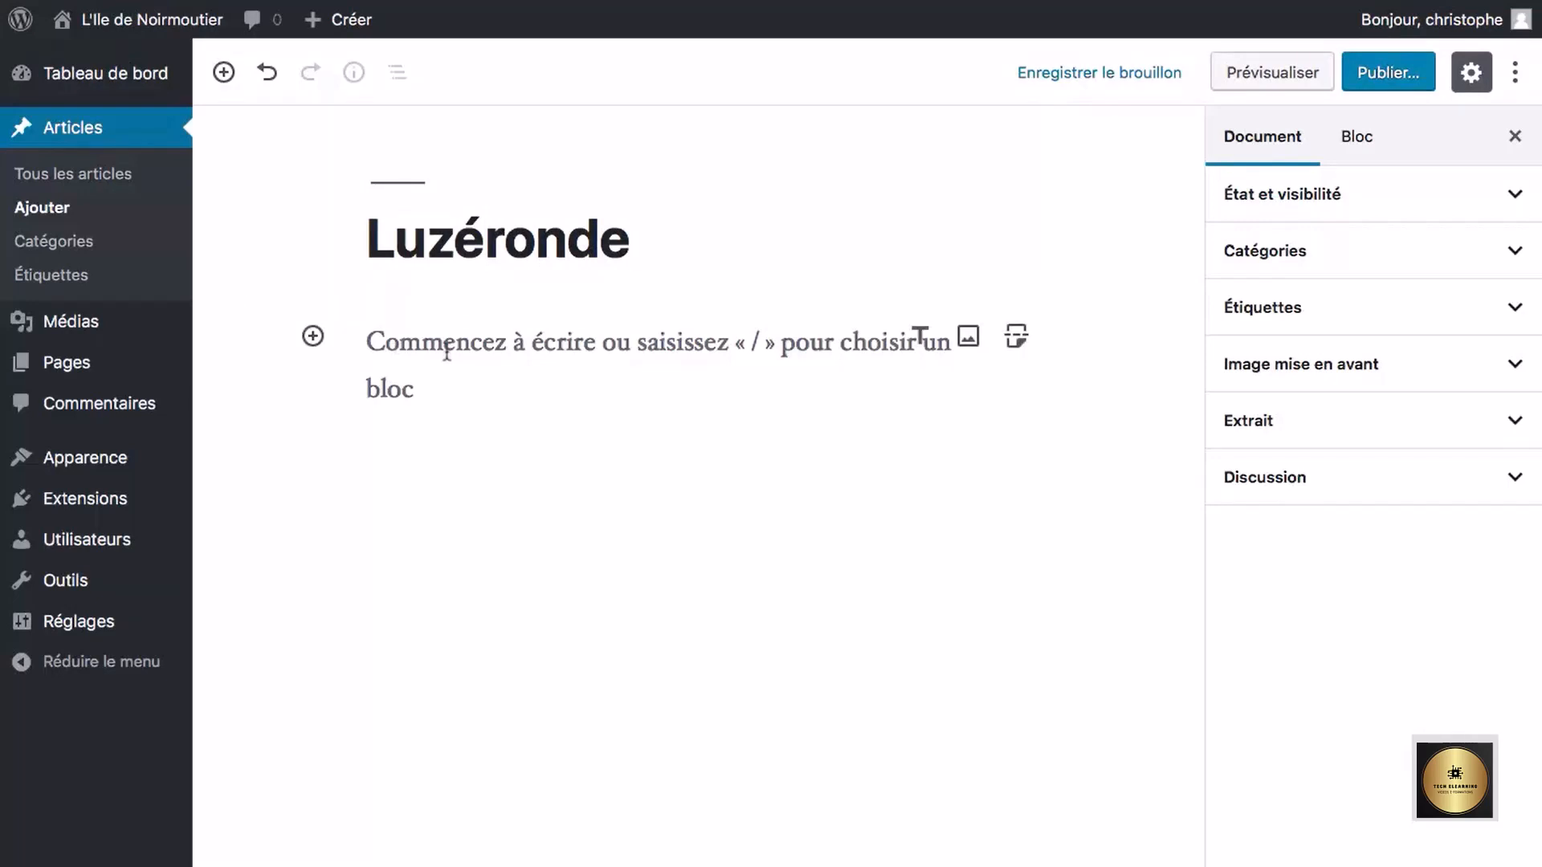
click(448, 351)
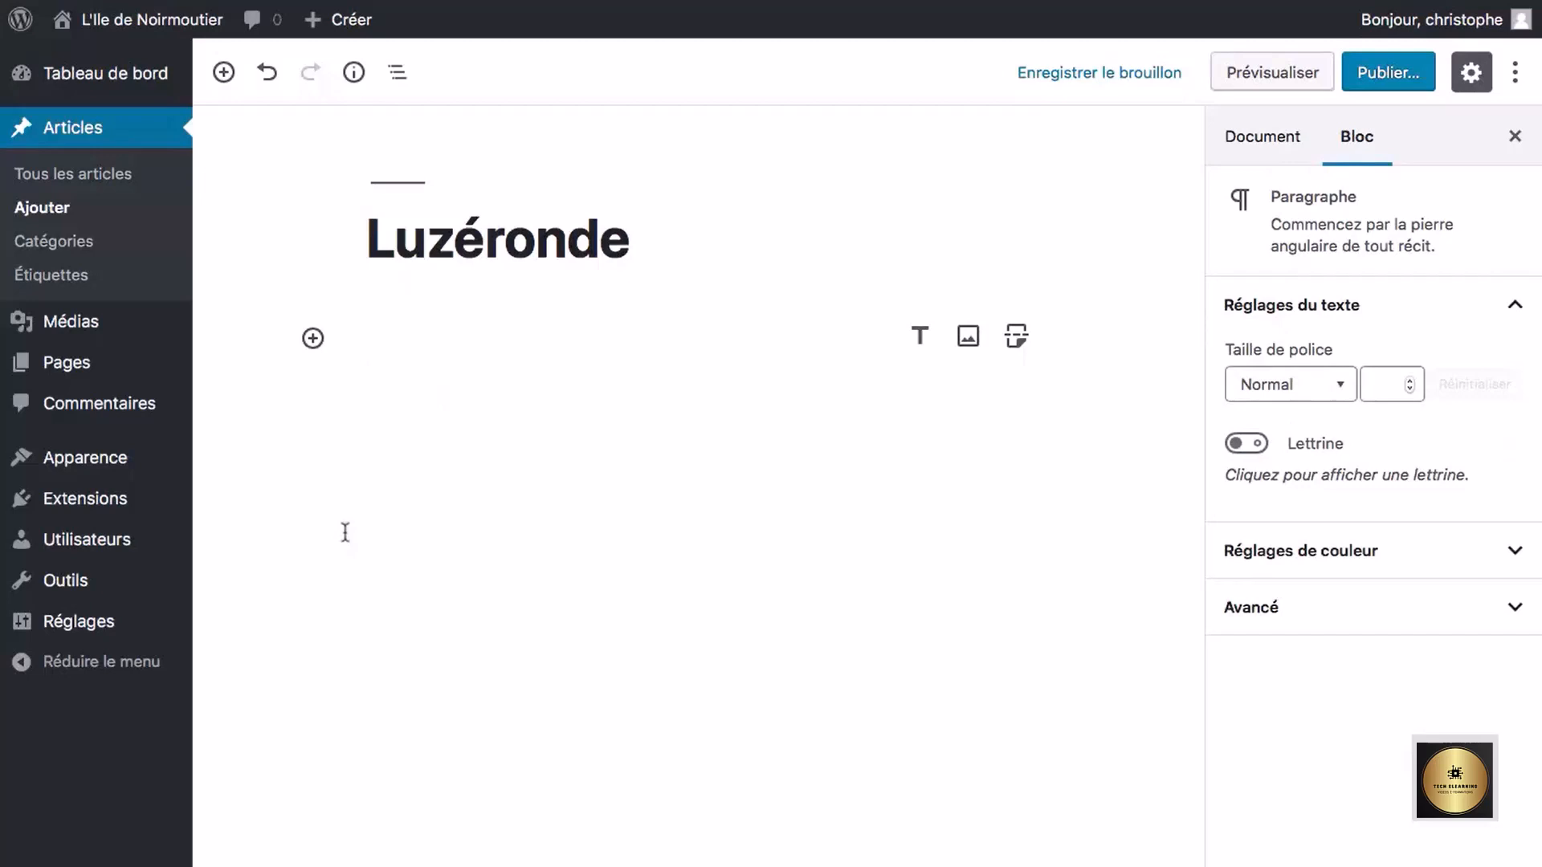
text(La plage)
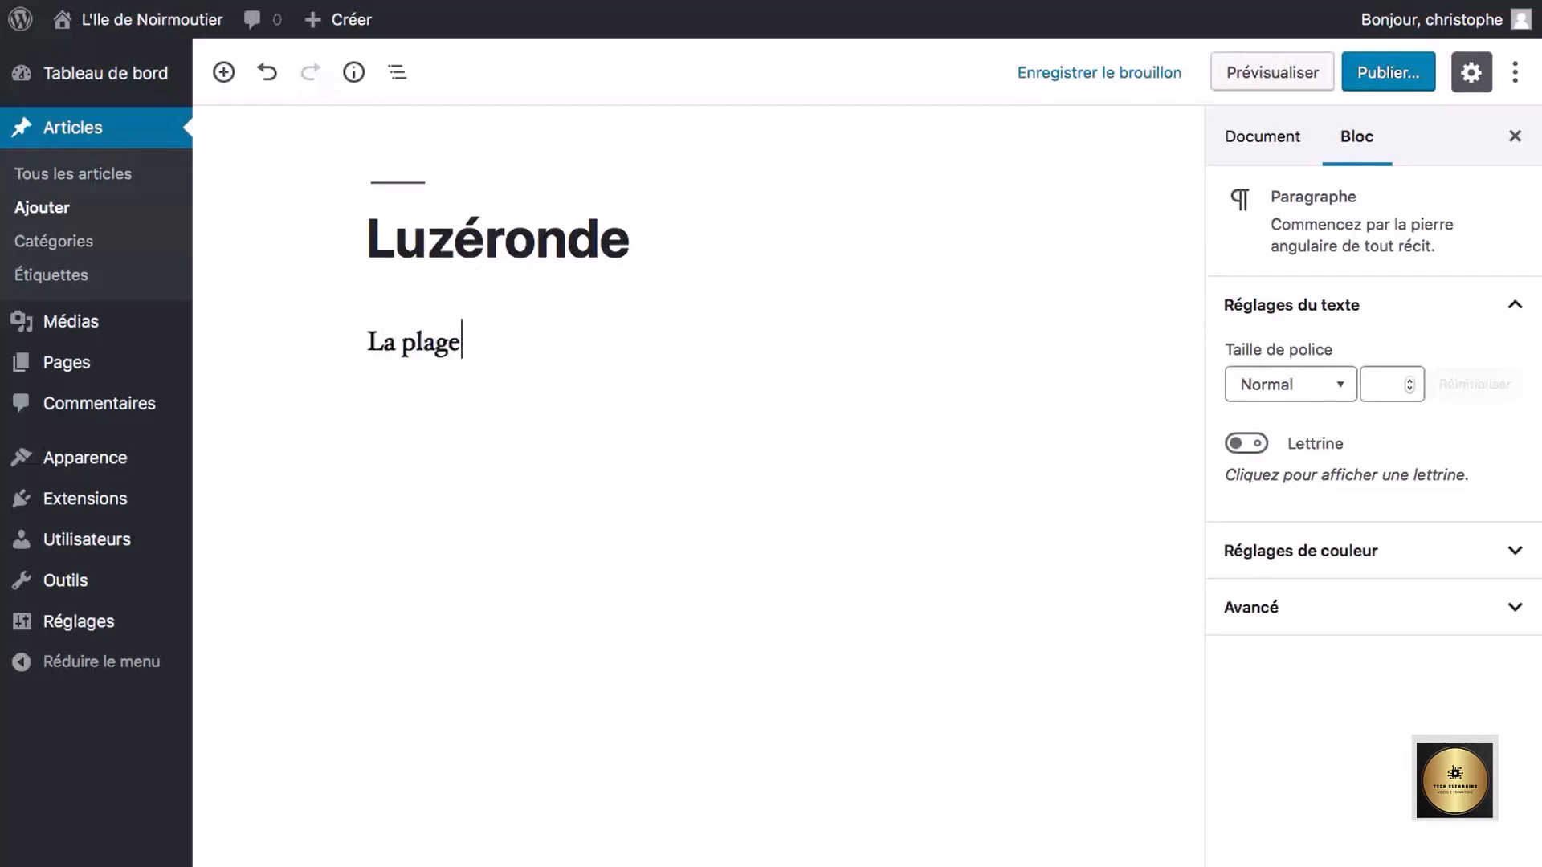
text( de Luzéronde)
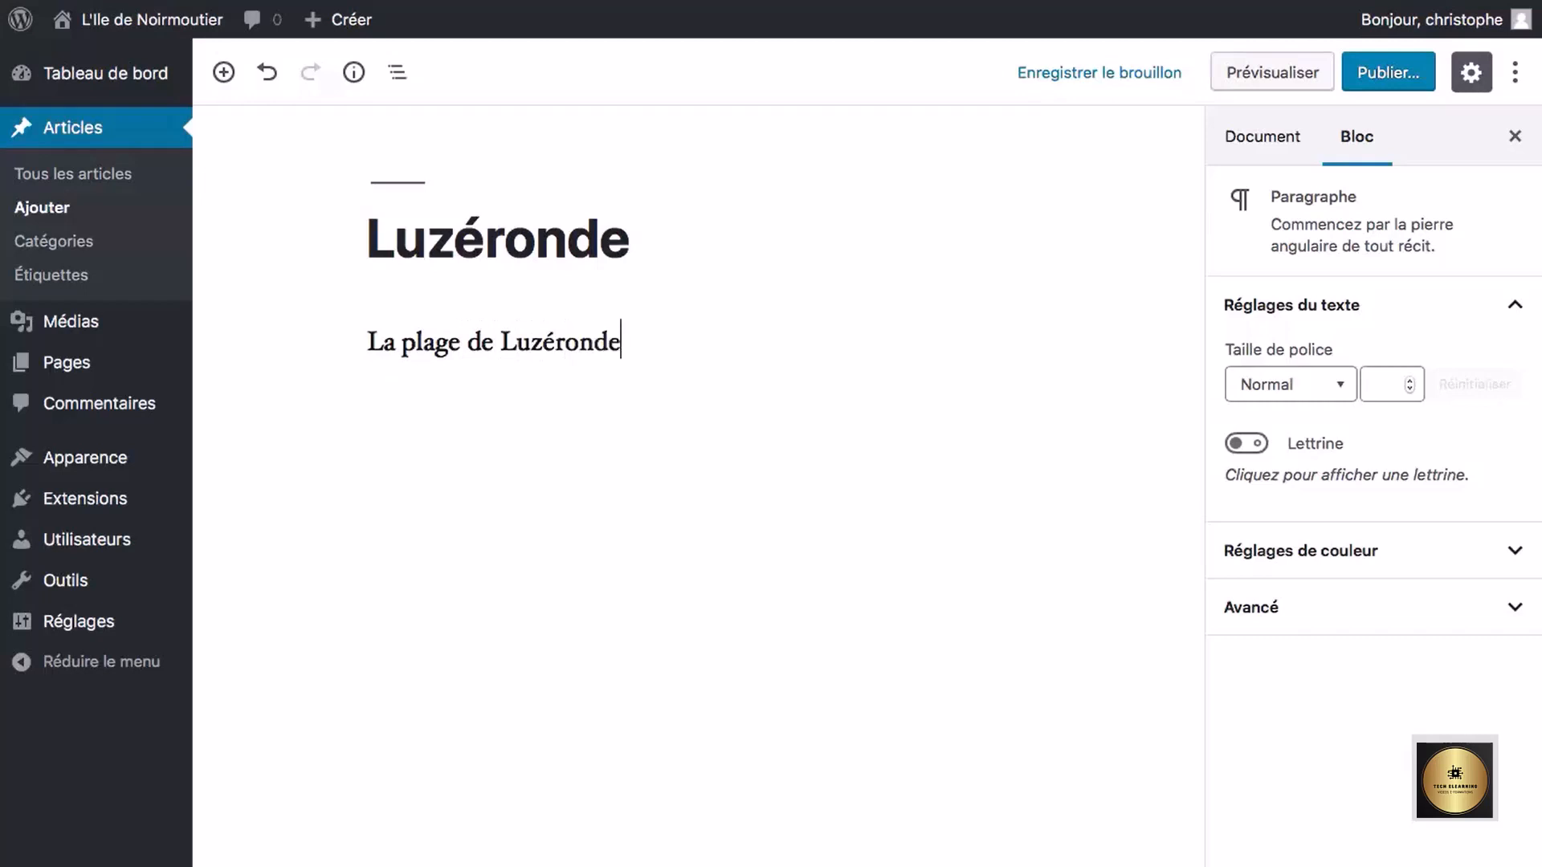
text( à l'oust)
key(BackSpace)
key(BackSpace)
text(est de )
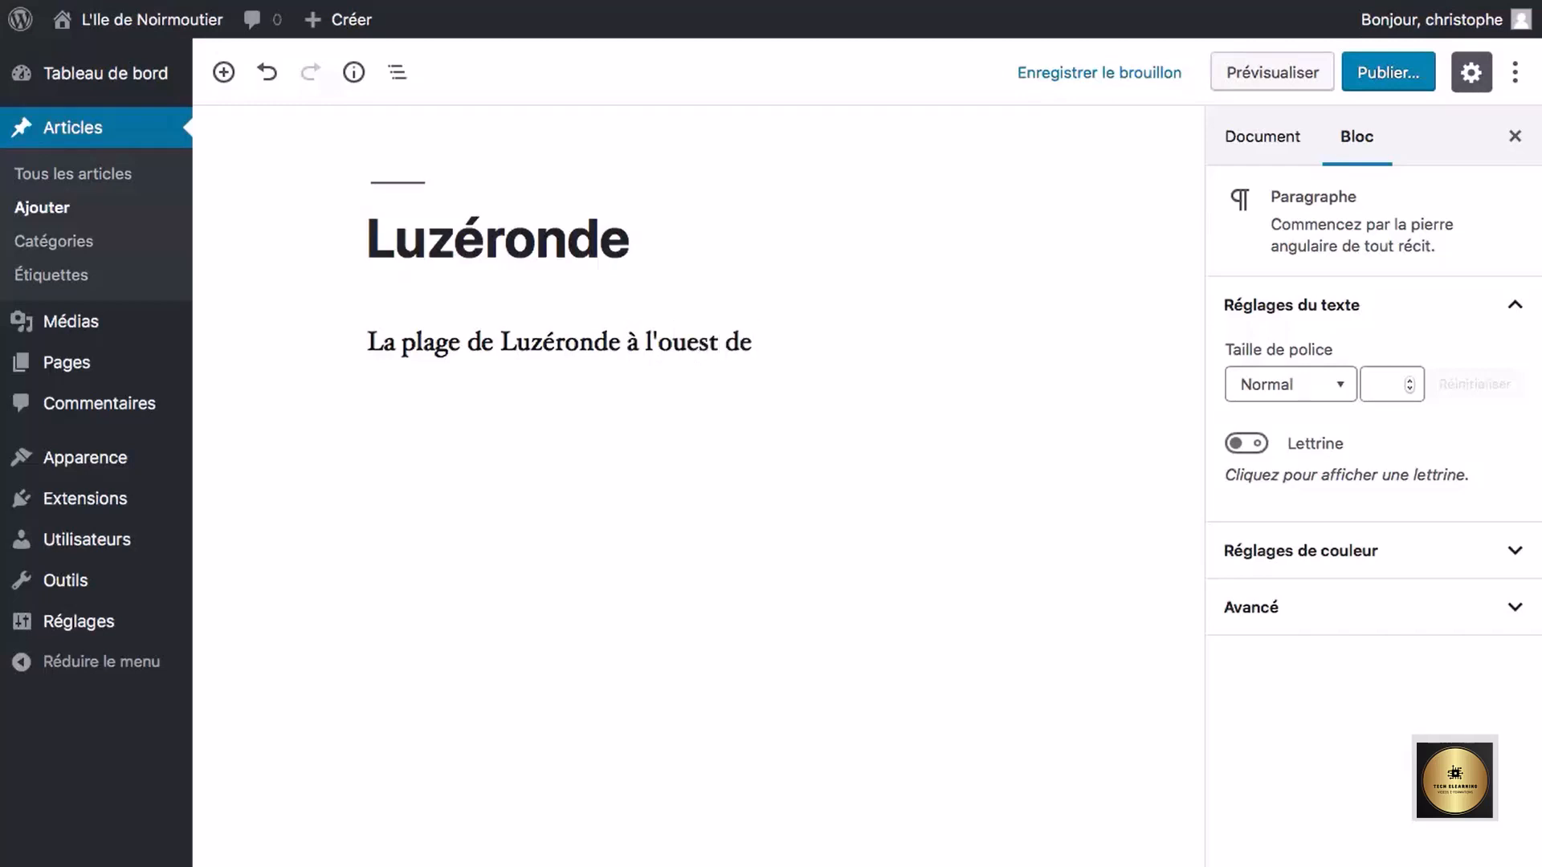
text(Noirmo)
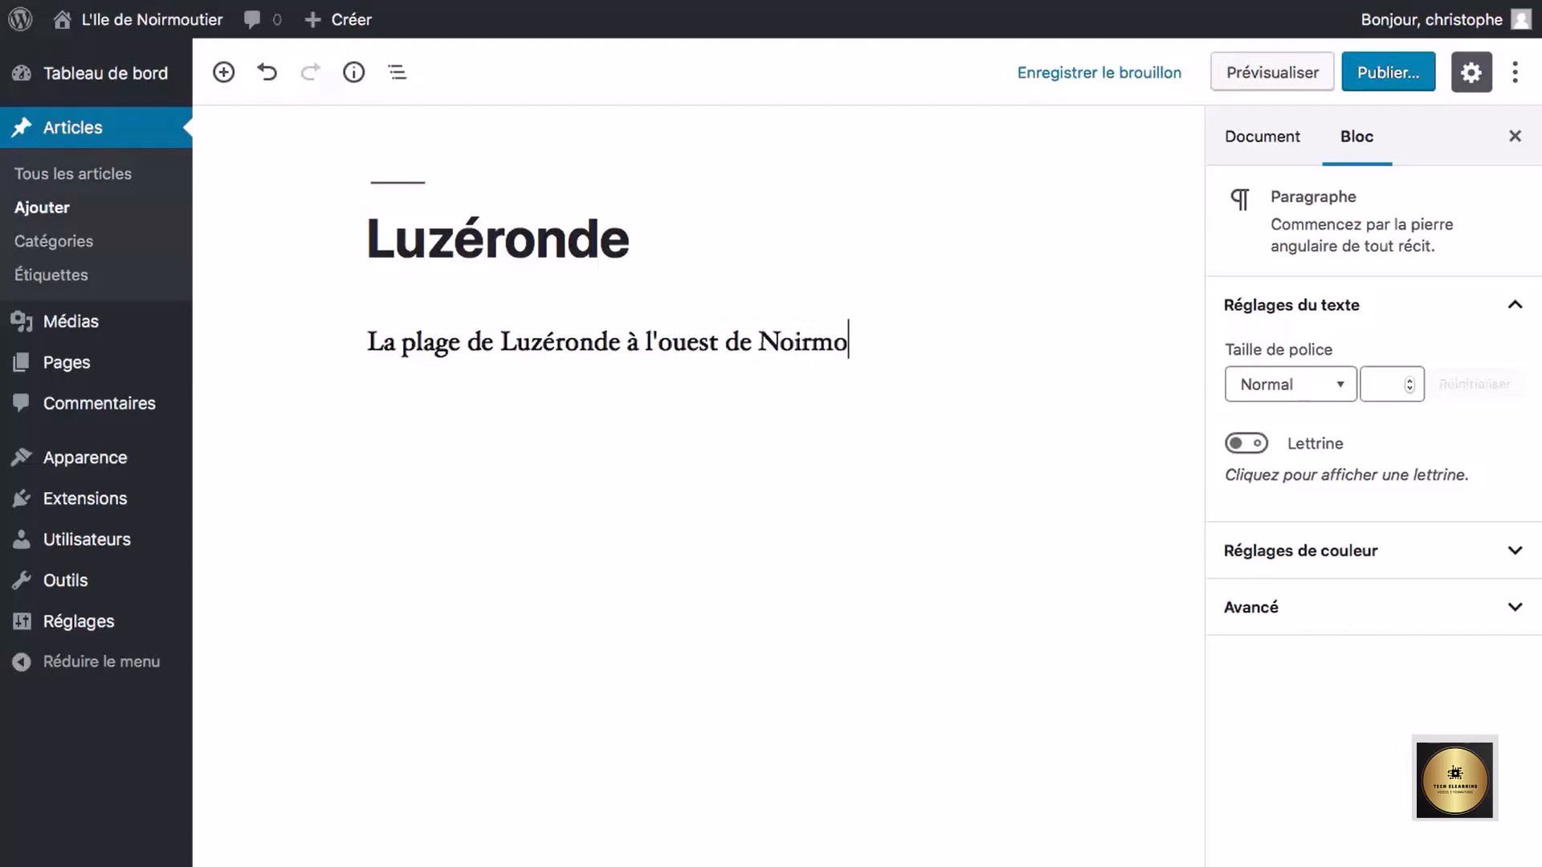
text(utier.)
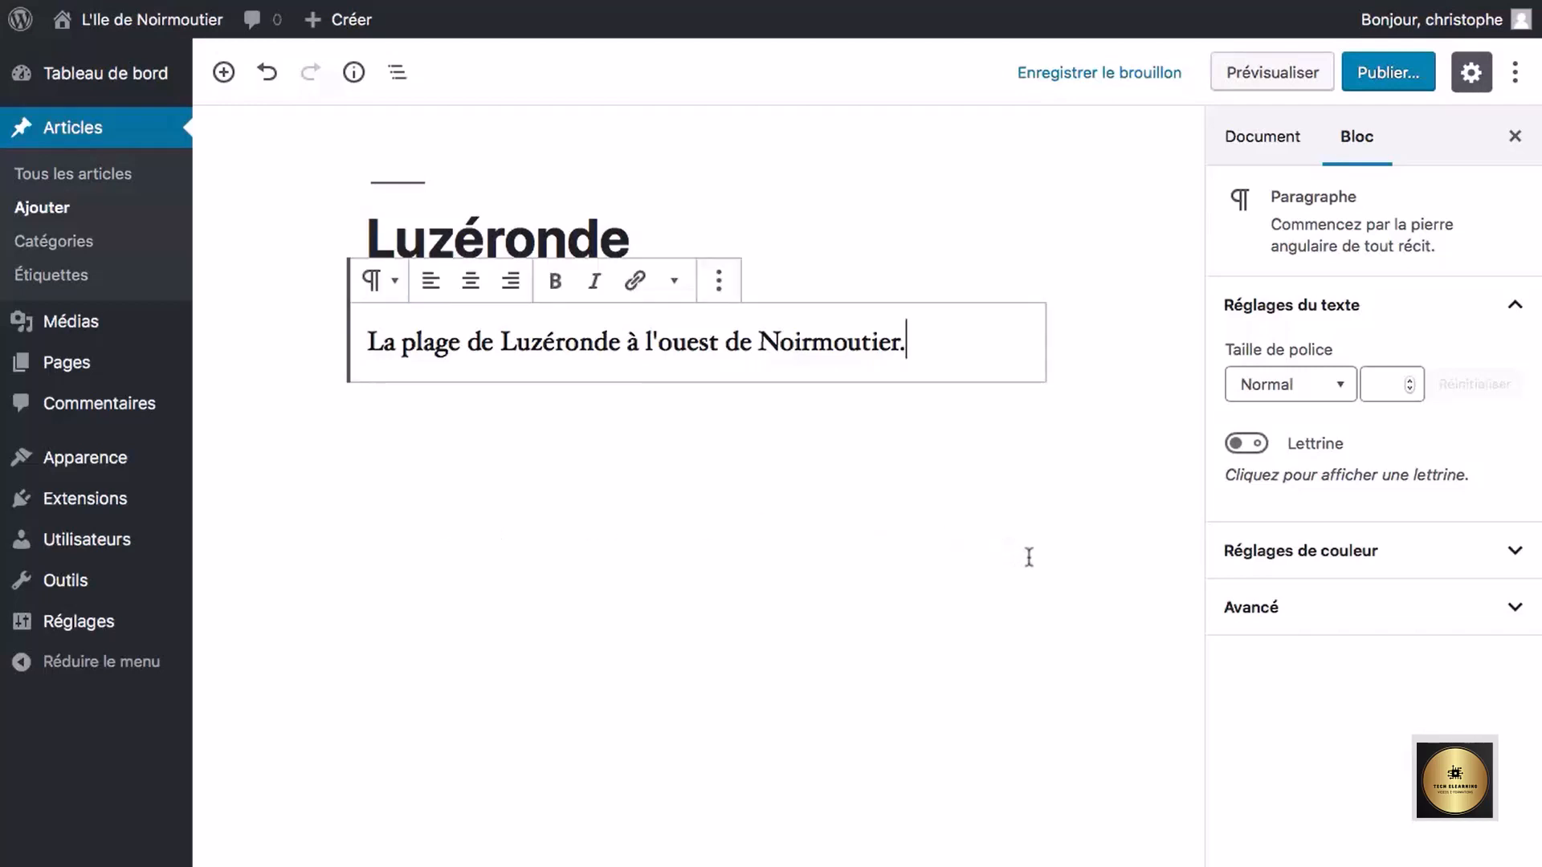
Assign the article to the existing category Photographies in the document settings
click(1268, 144)
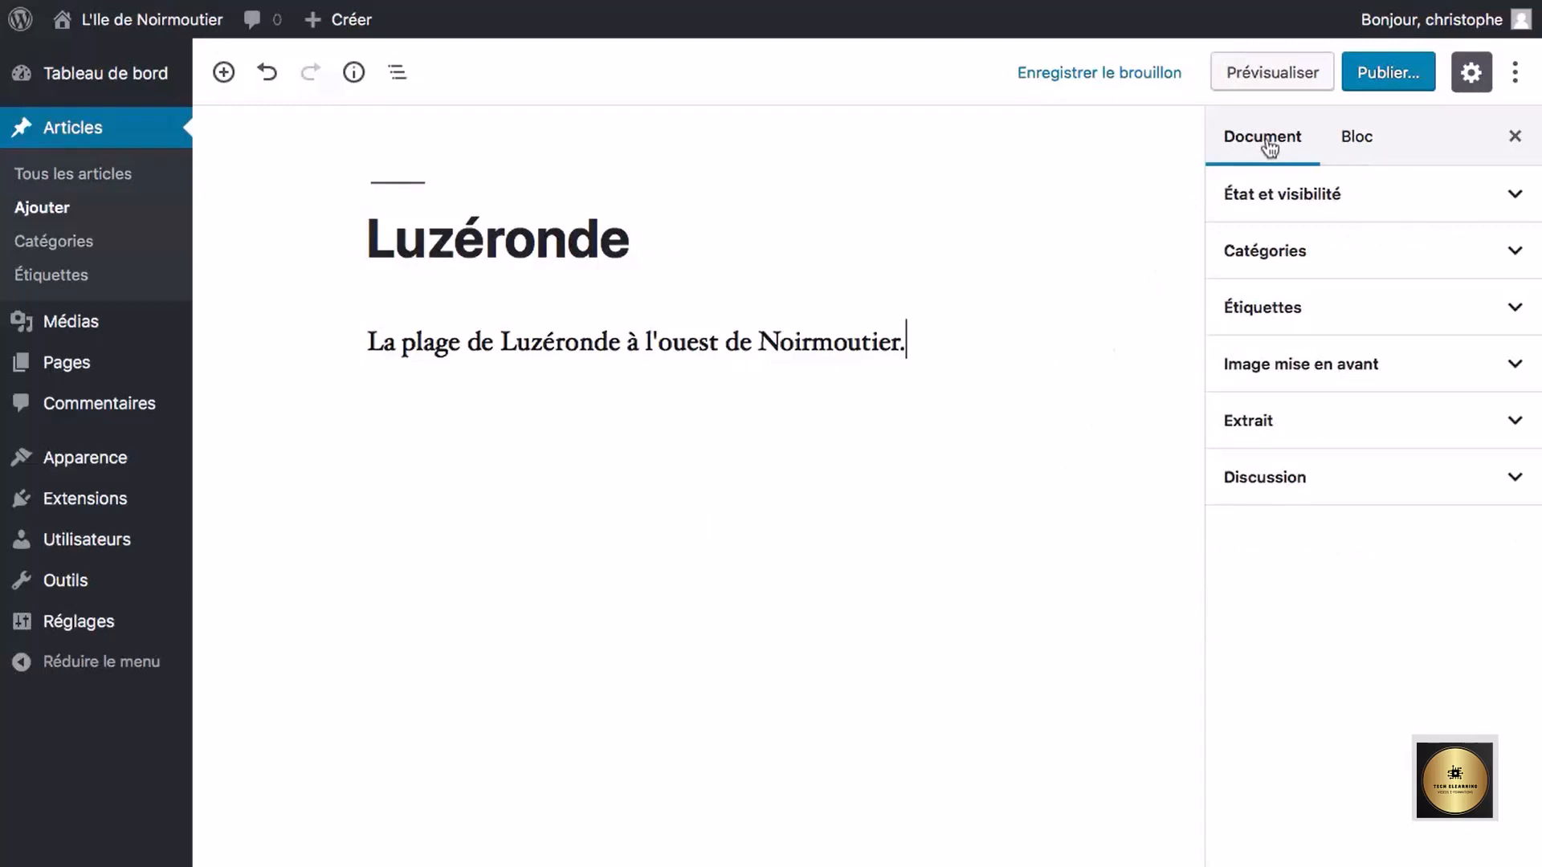
click(1518, 256)
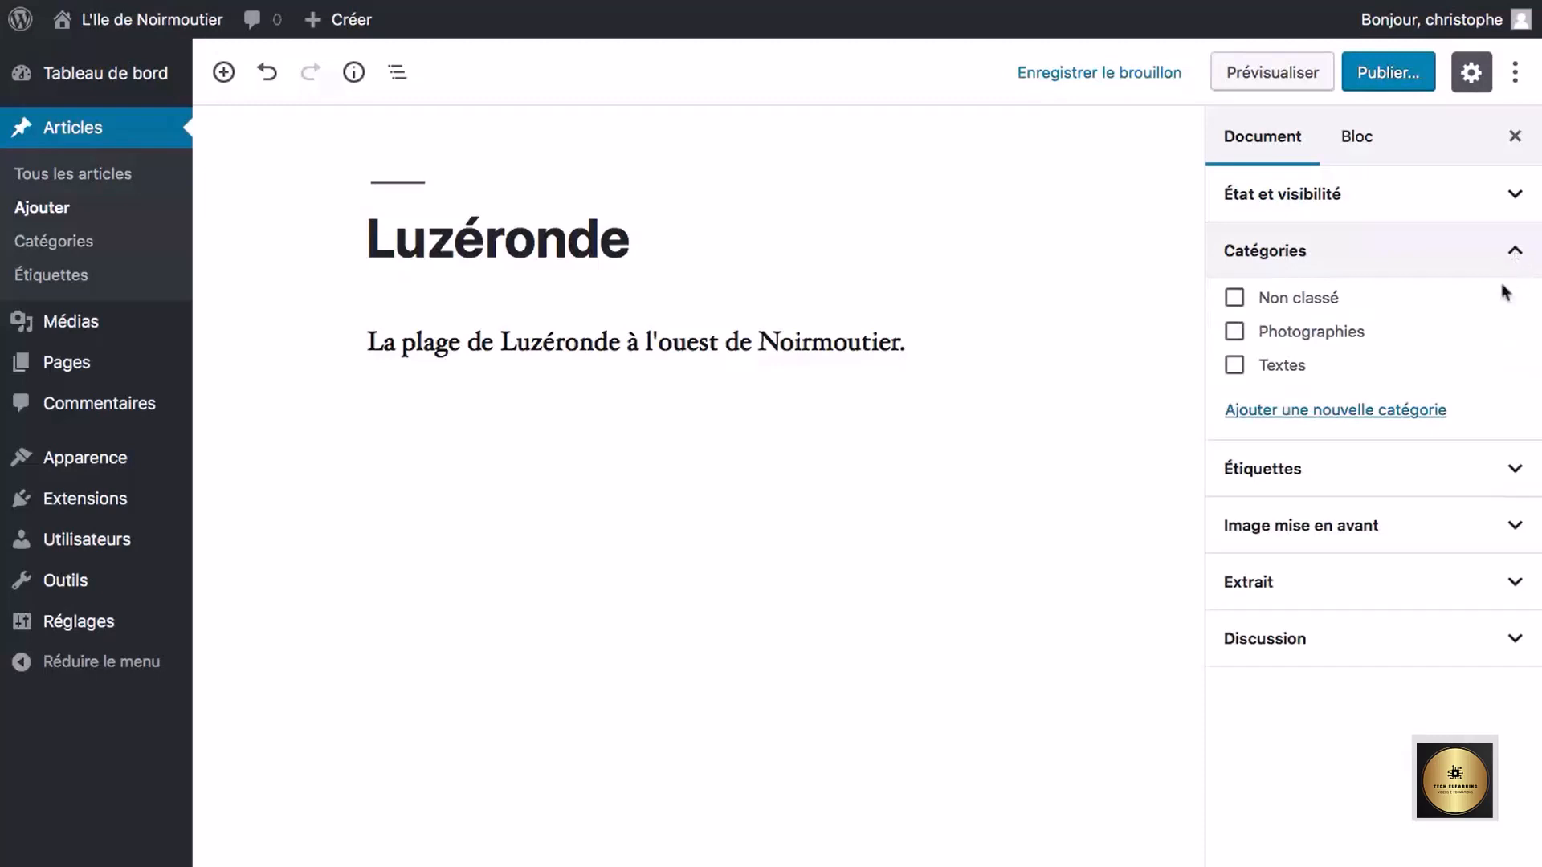
click(1241, 334)
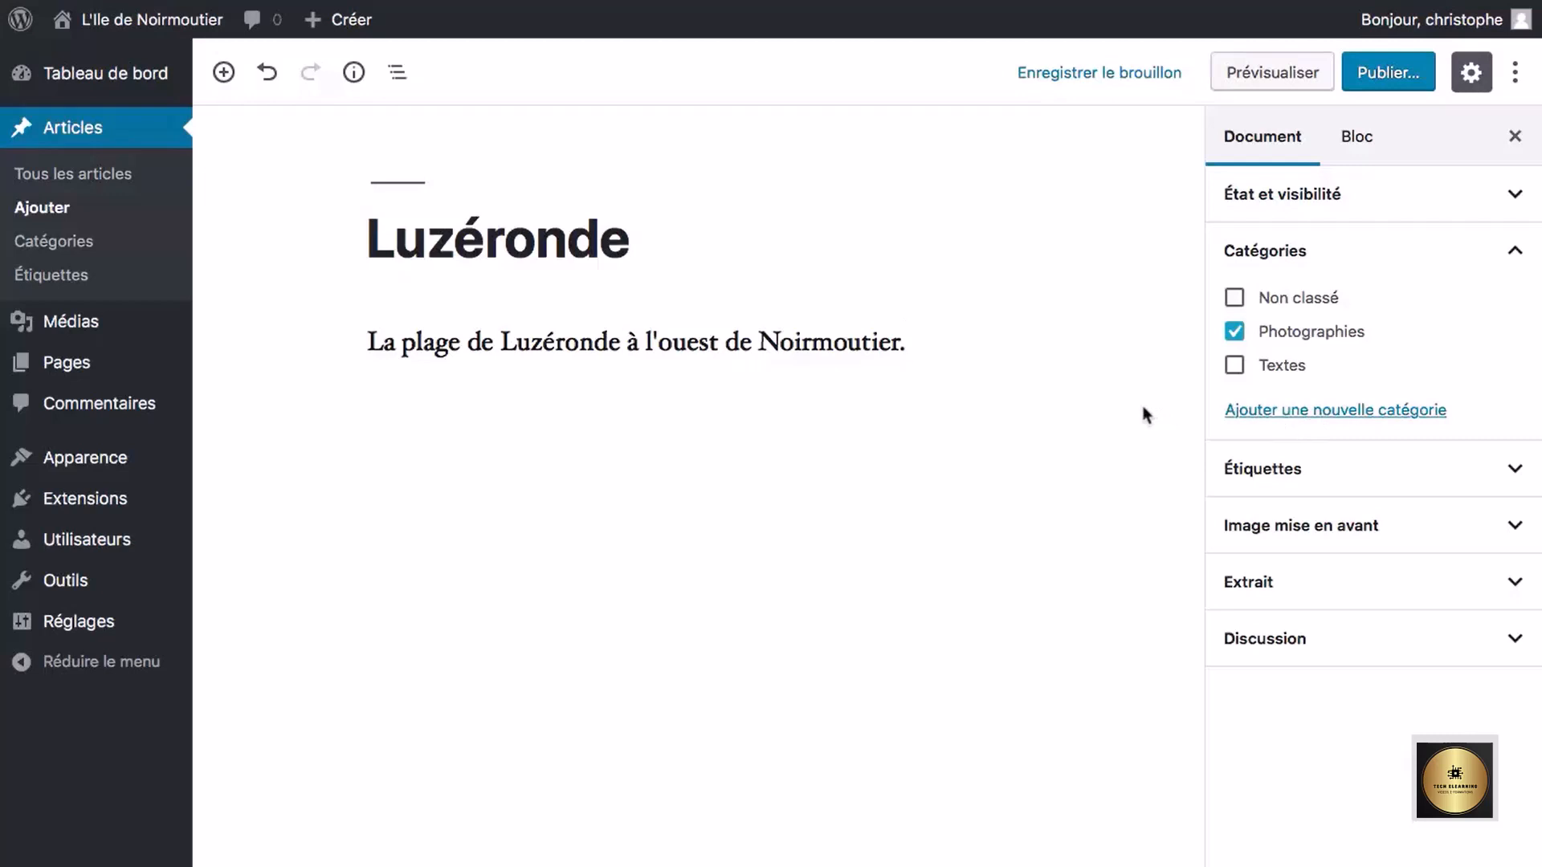
Add a new category named "Vacances" to the article, without a parent category
click(1370, 415)
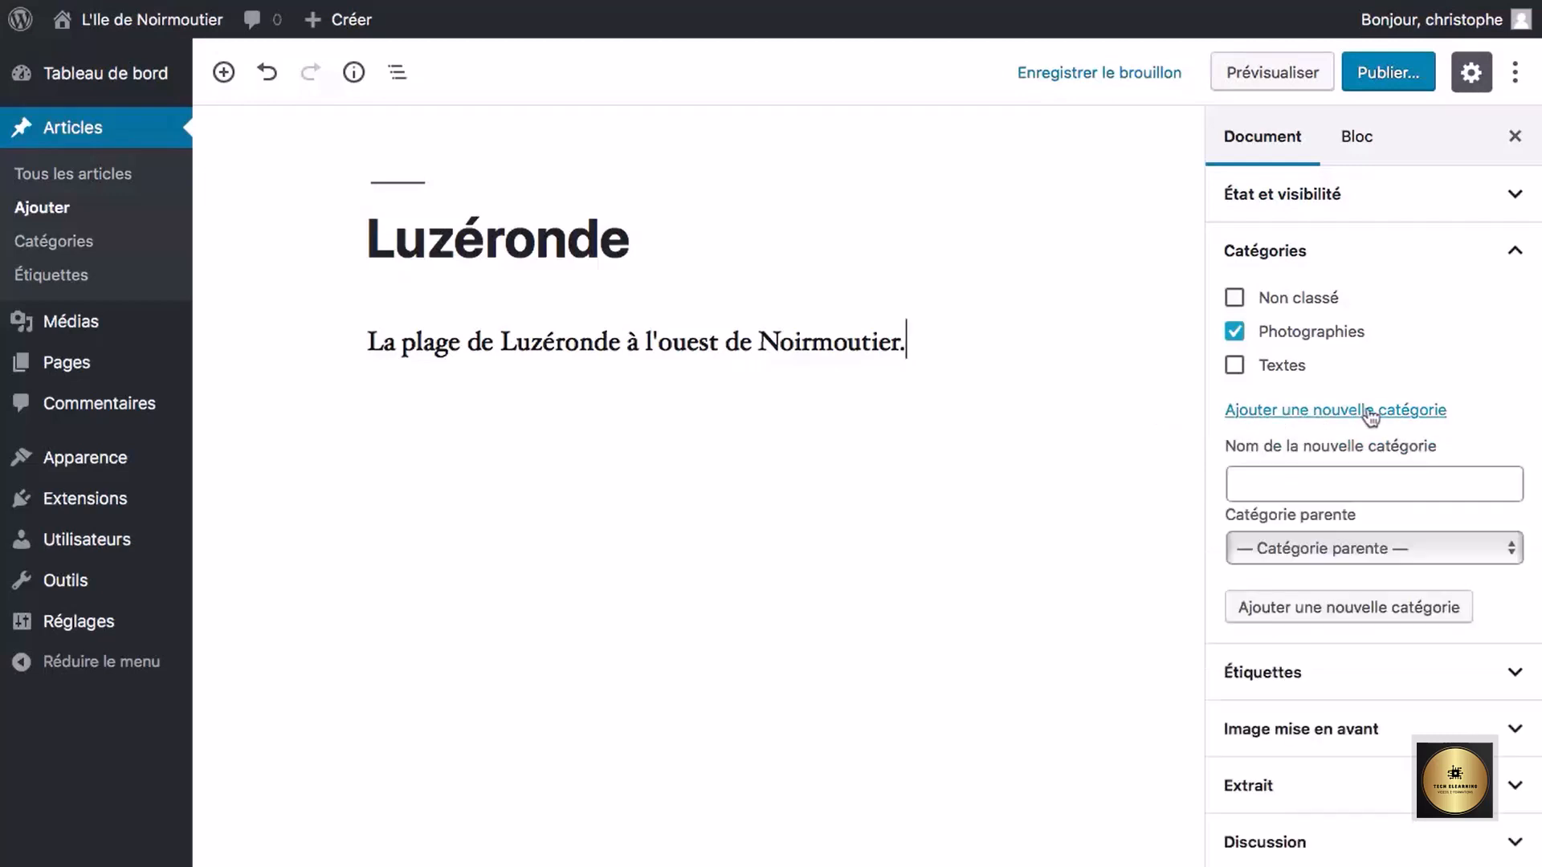
click(1259, 482)
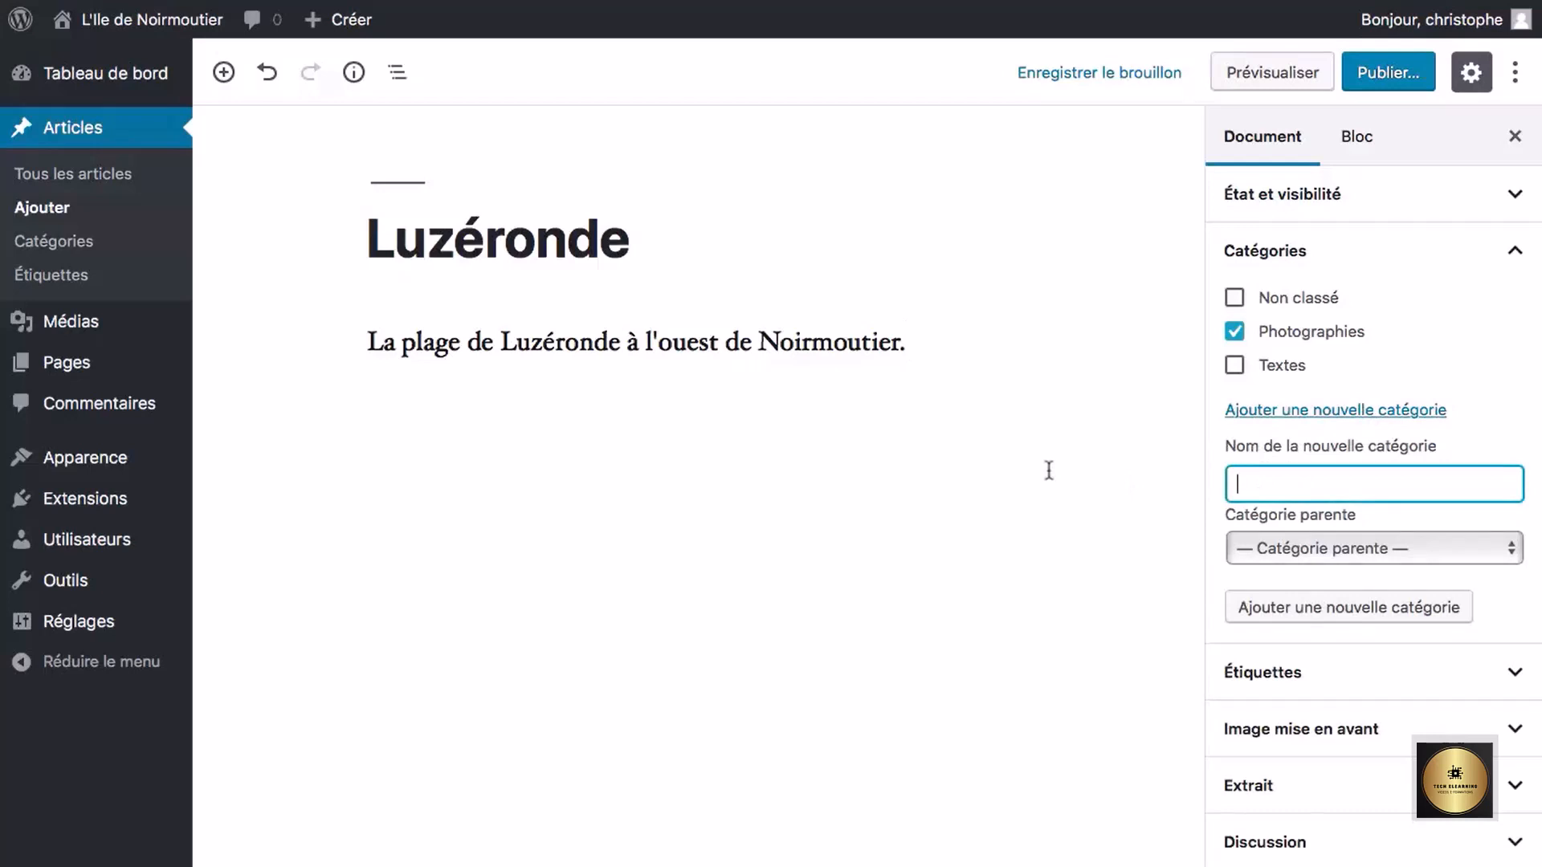
text(Vacances)
click(1323, 613)
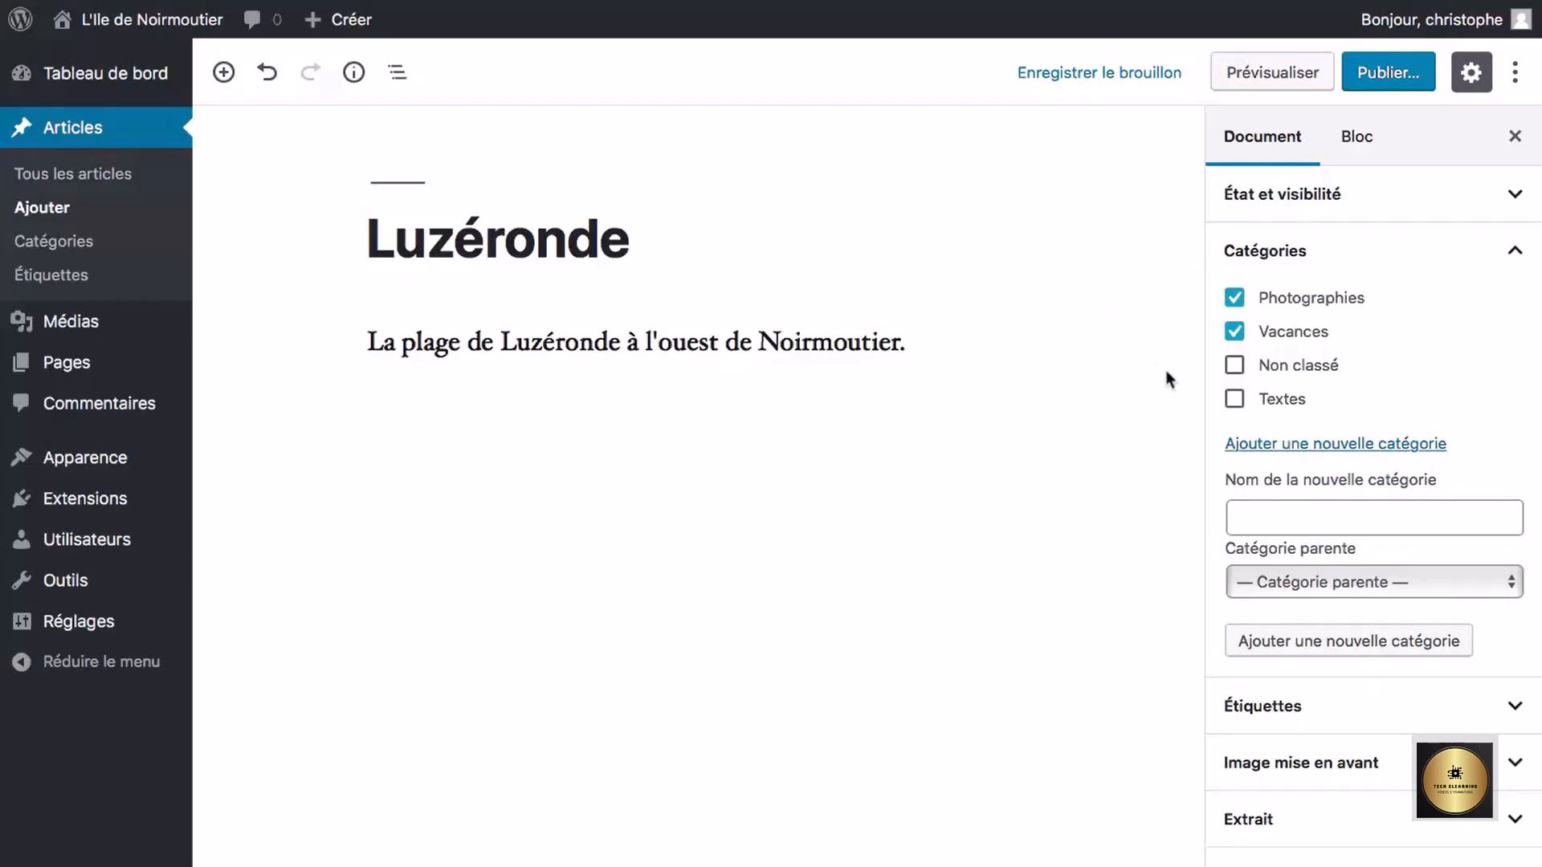
click(1517, 255)
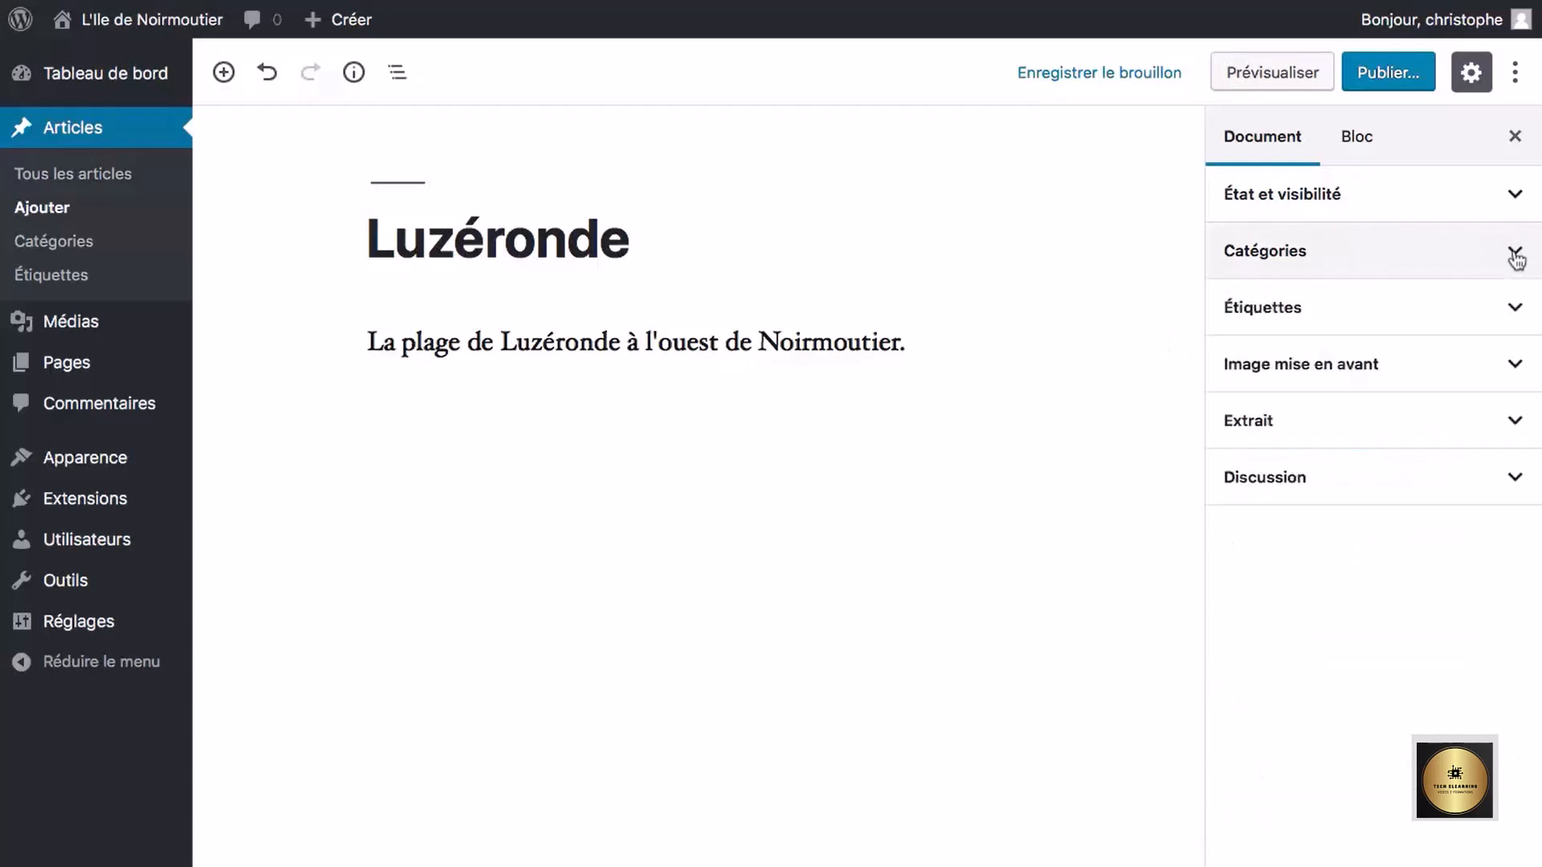
Tag the article with the existing tags Plages and Mer and a new tag "Soleil"
click(1517, 312)
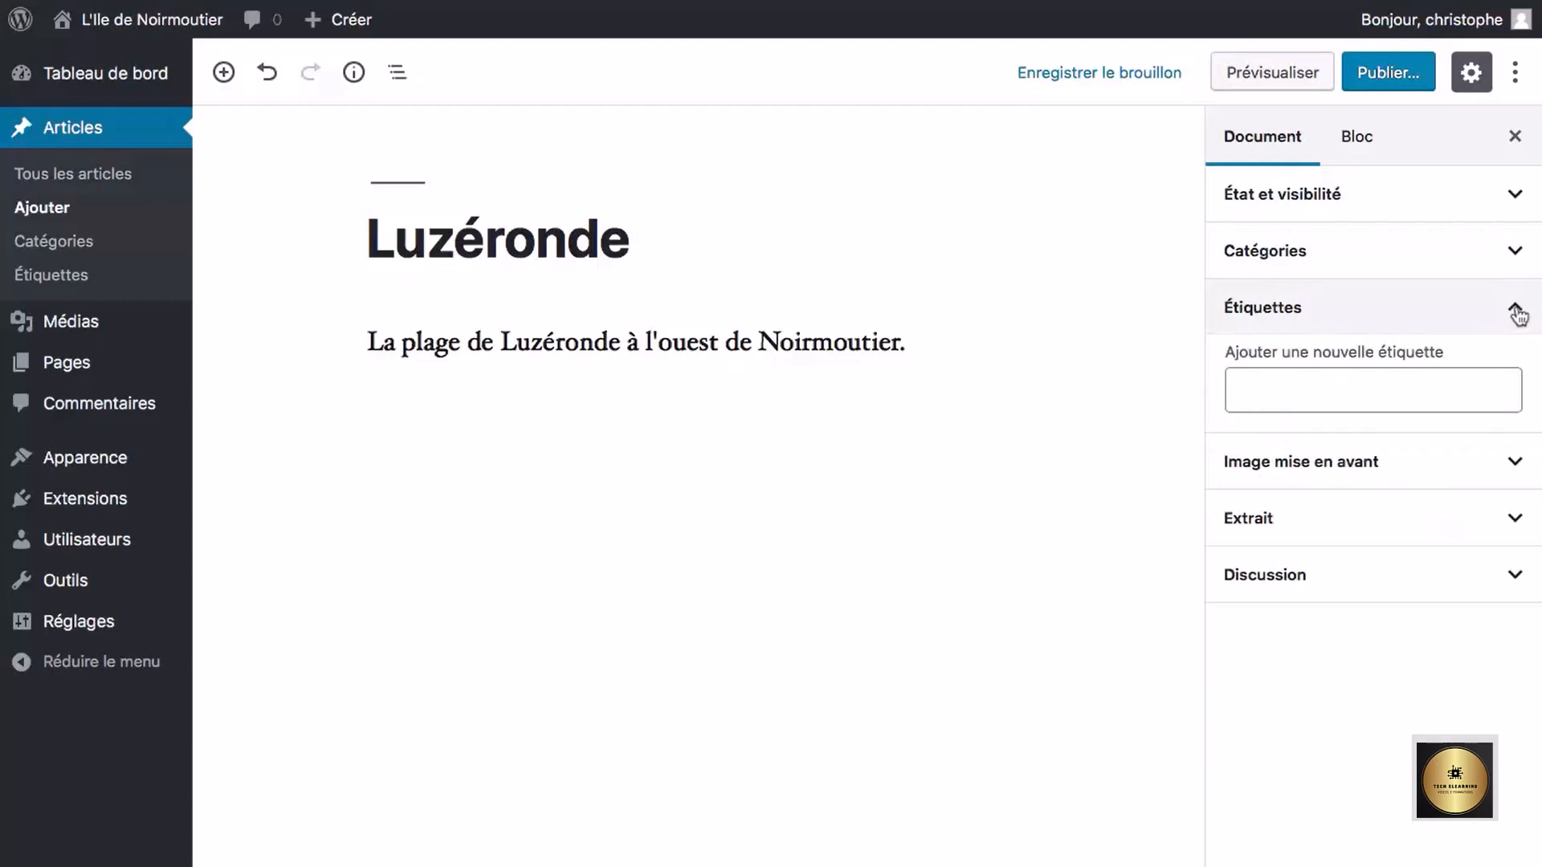
click(1291, 393)
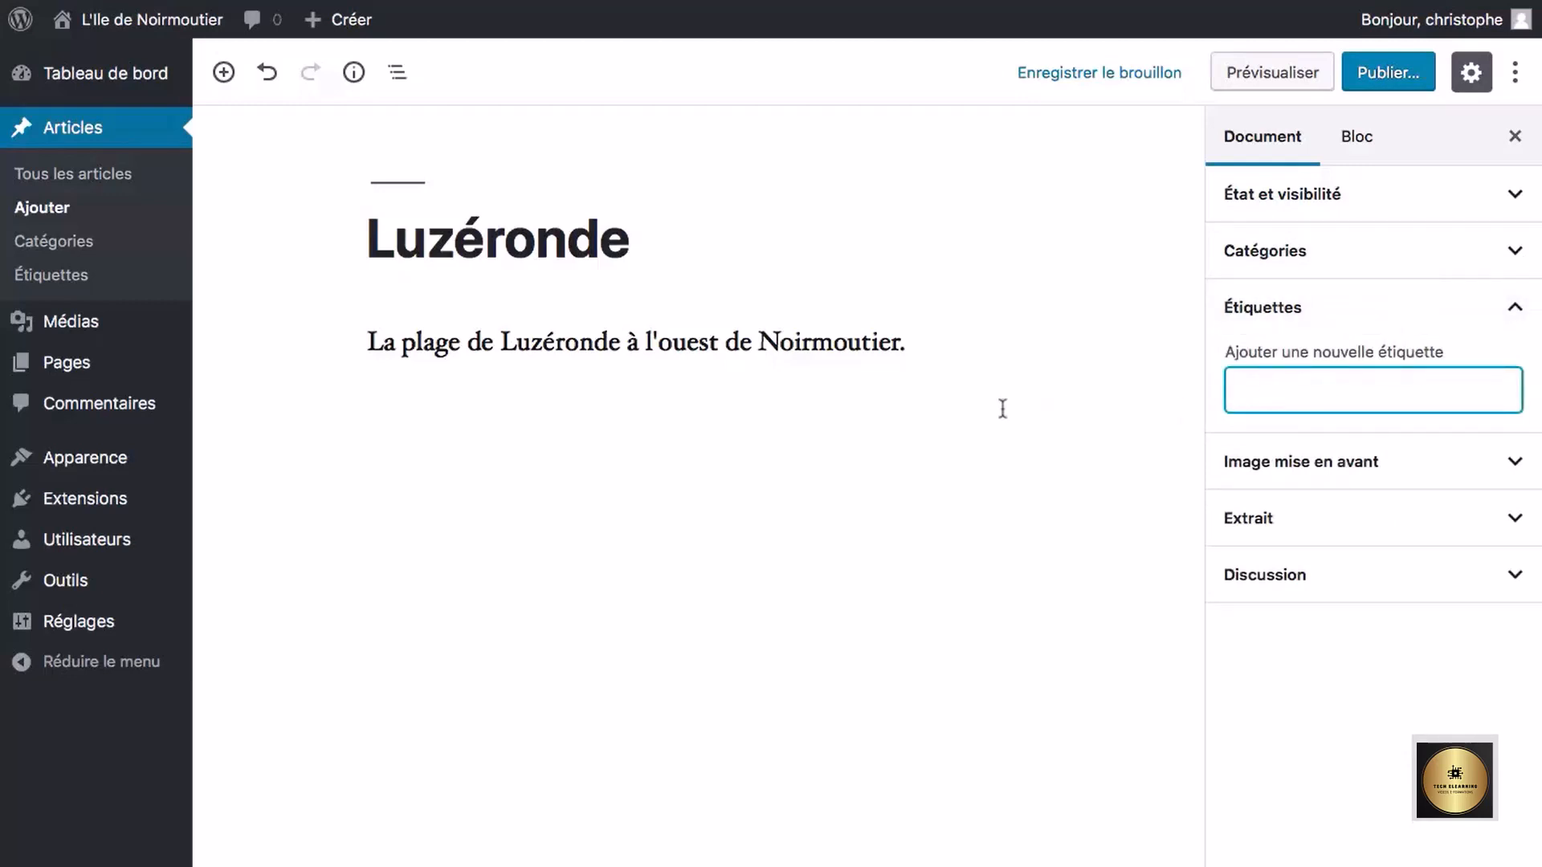
text(pla)
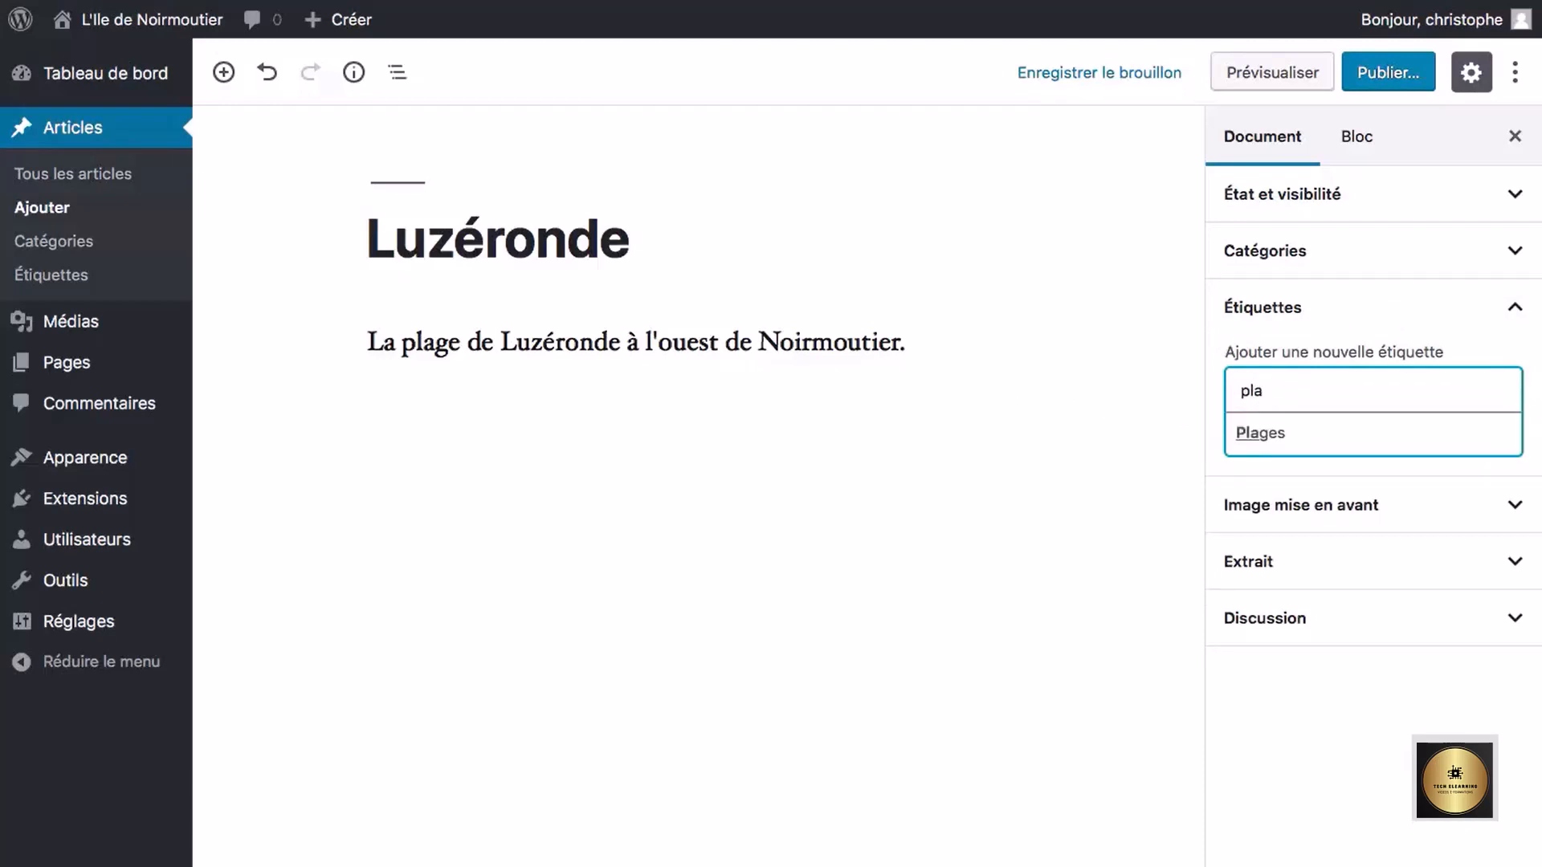
click(1252, 438)
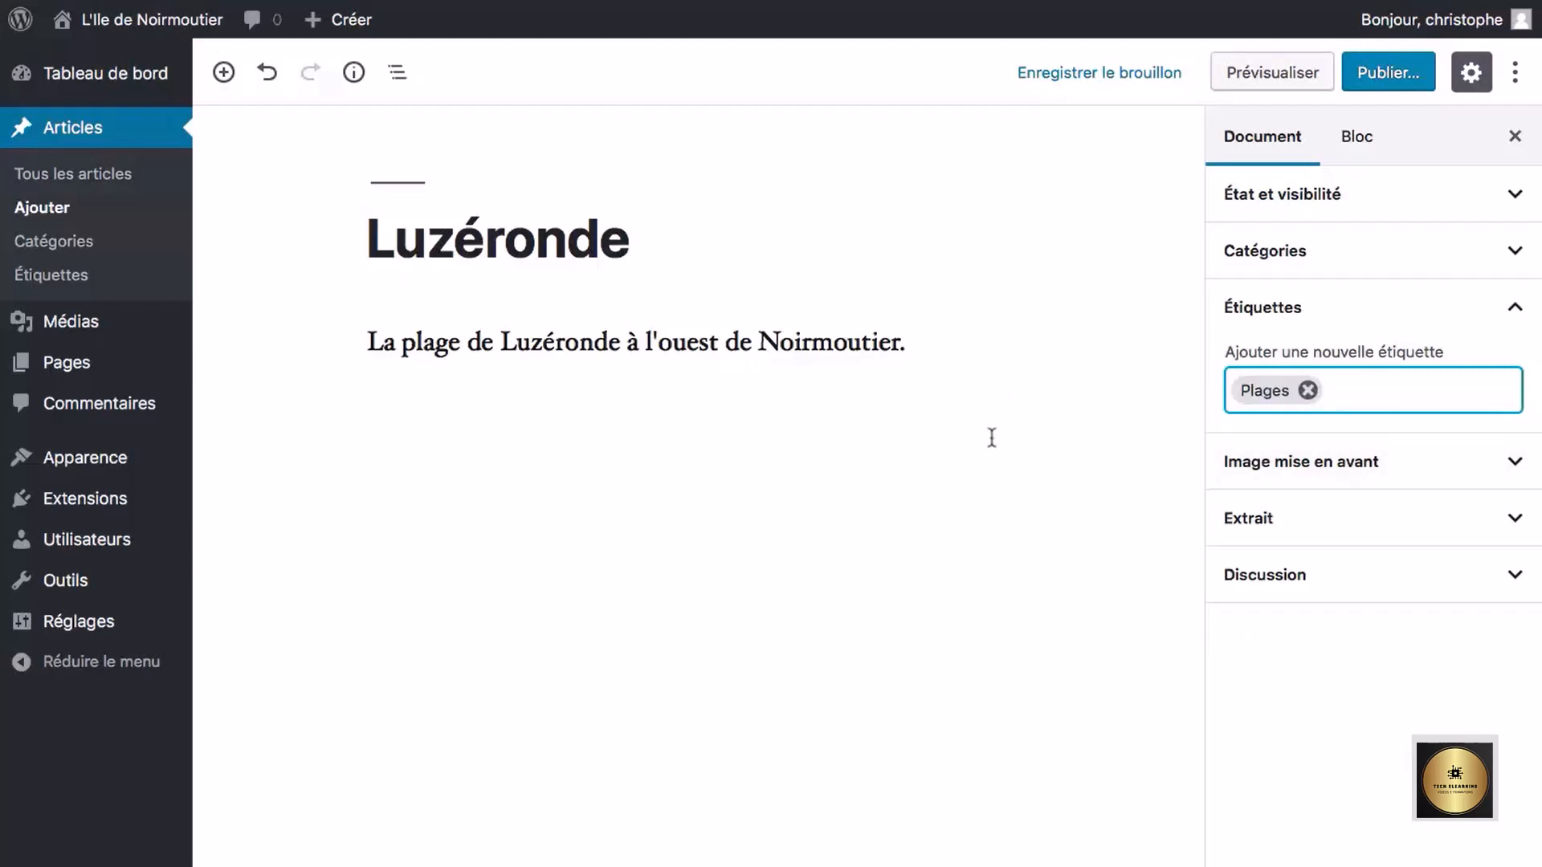
text(Mer)
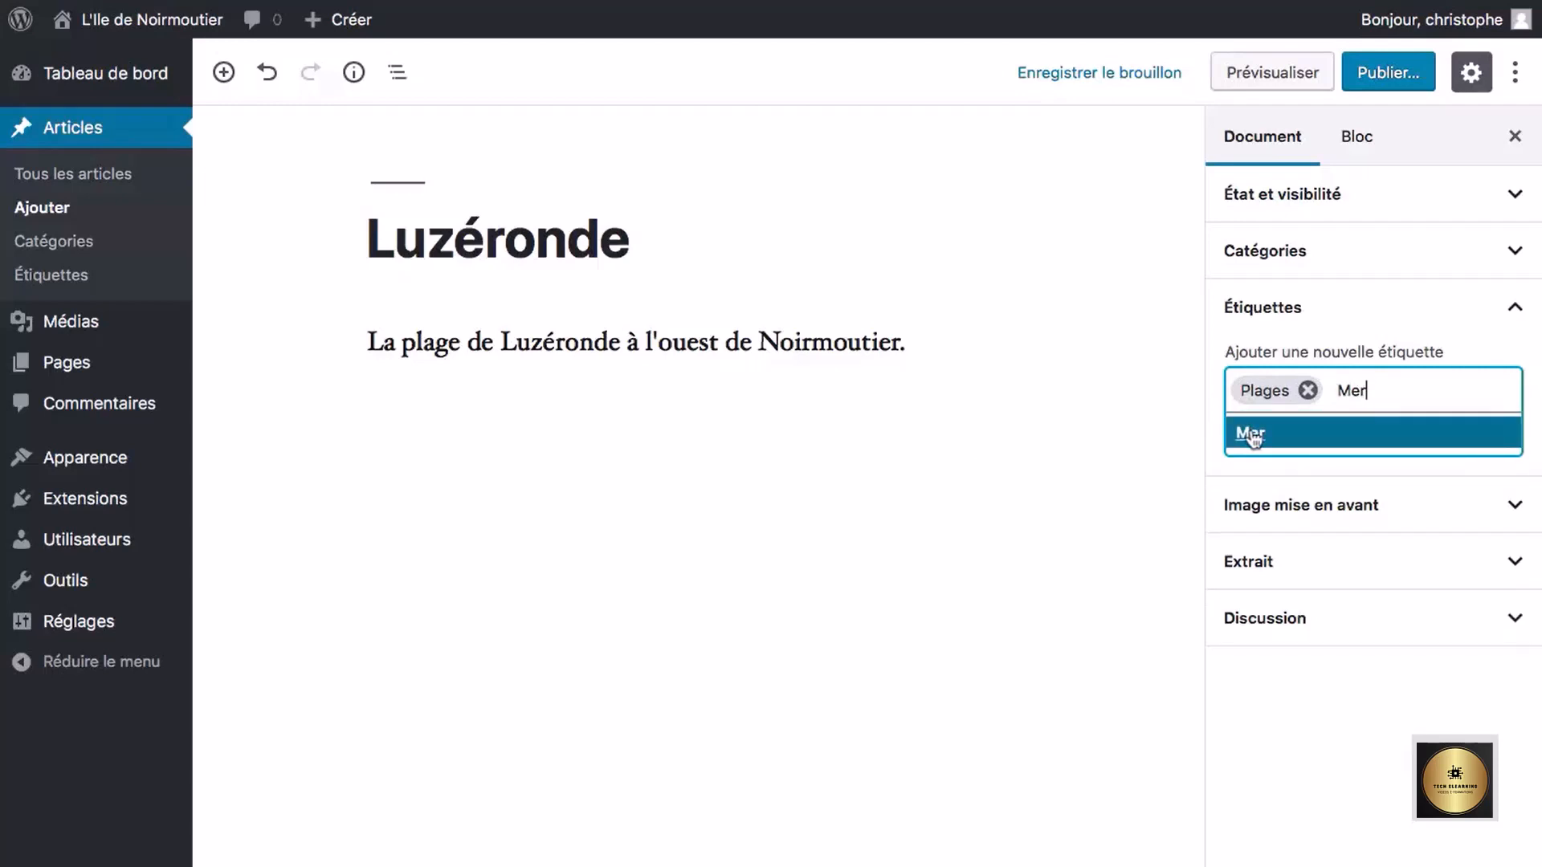
click(1251, 435)
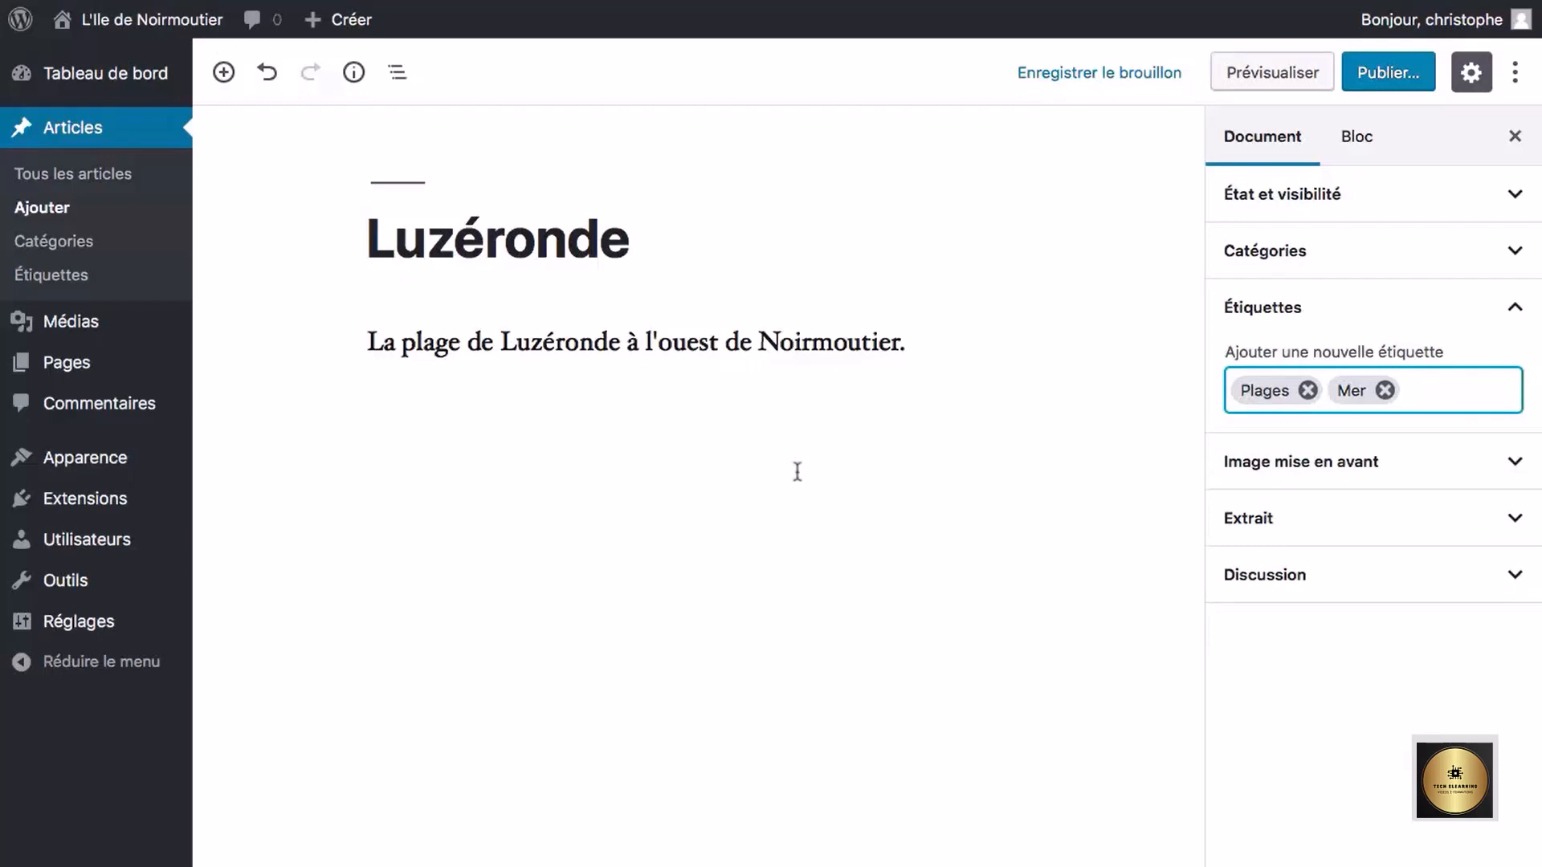
text(Soleil)
key(Return)
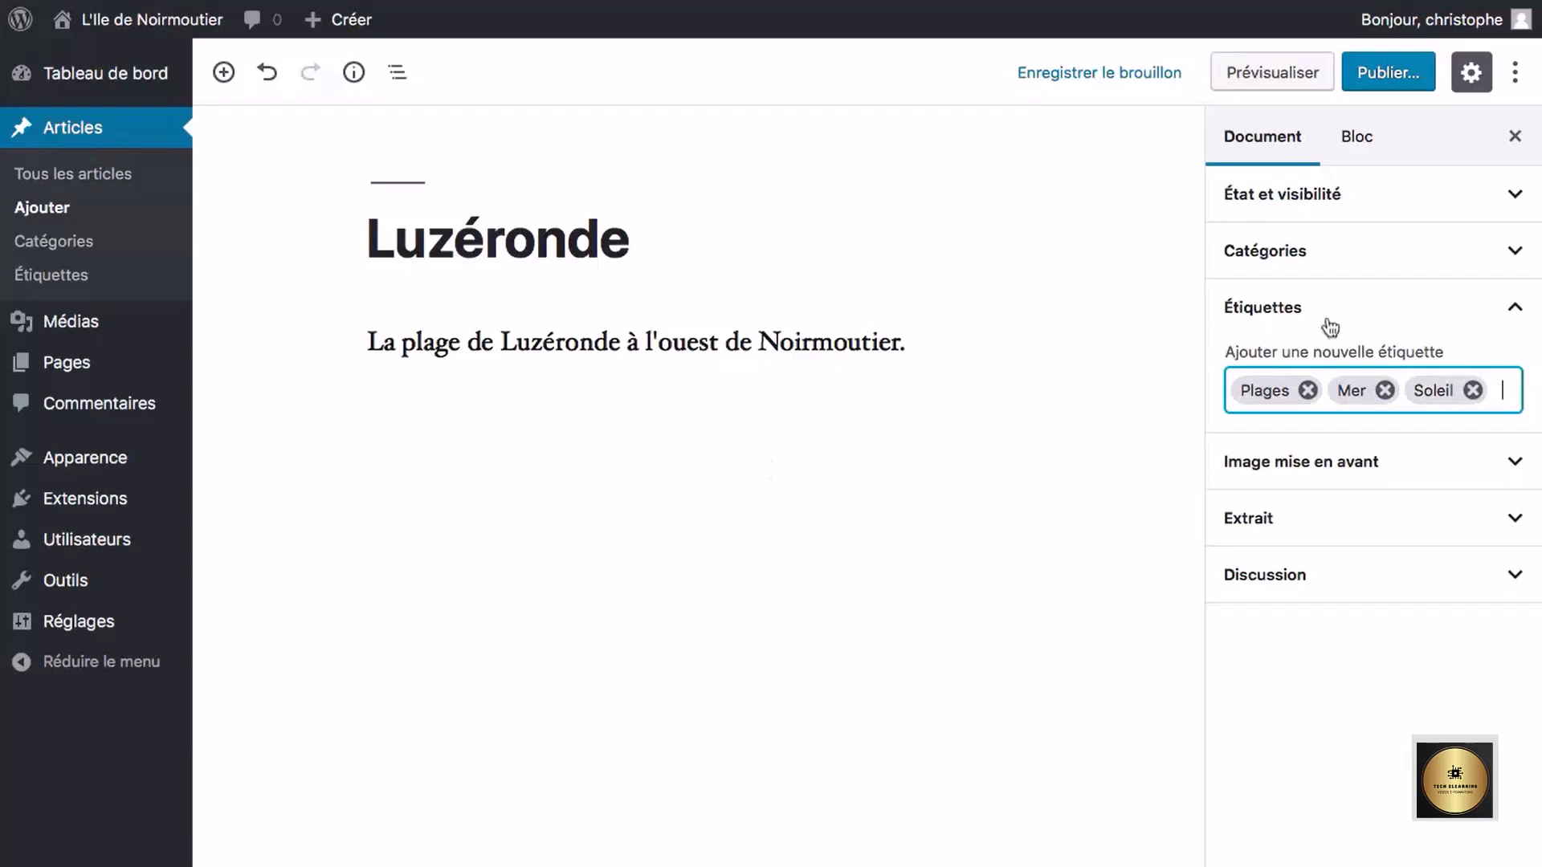
click(1518, 318)
click(1519, 318)
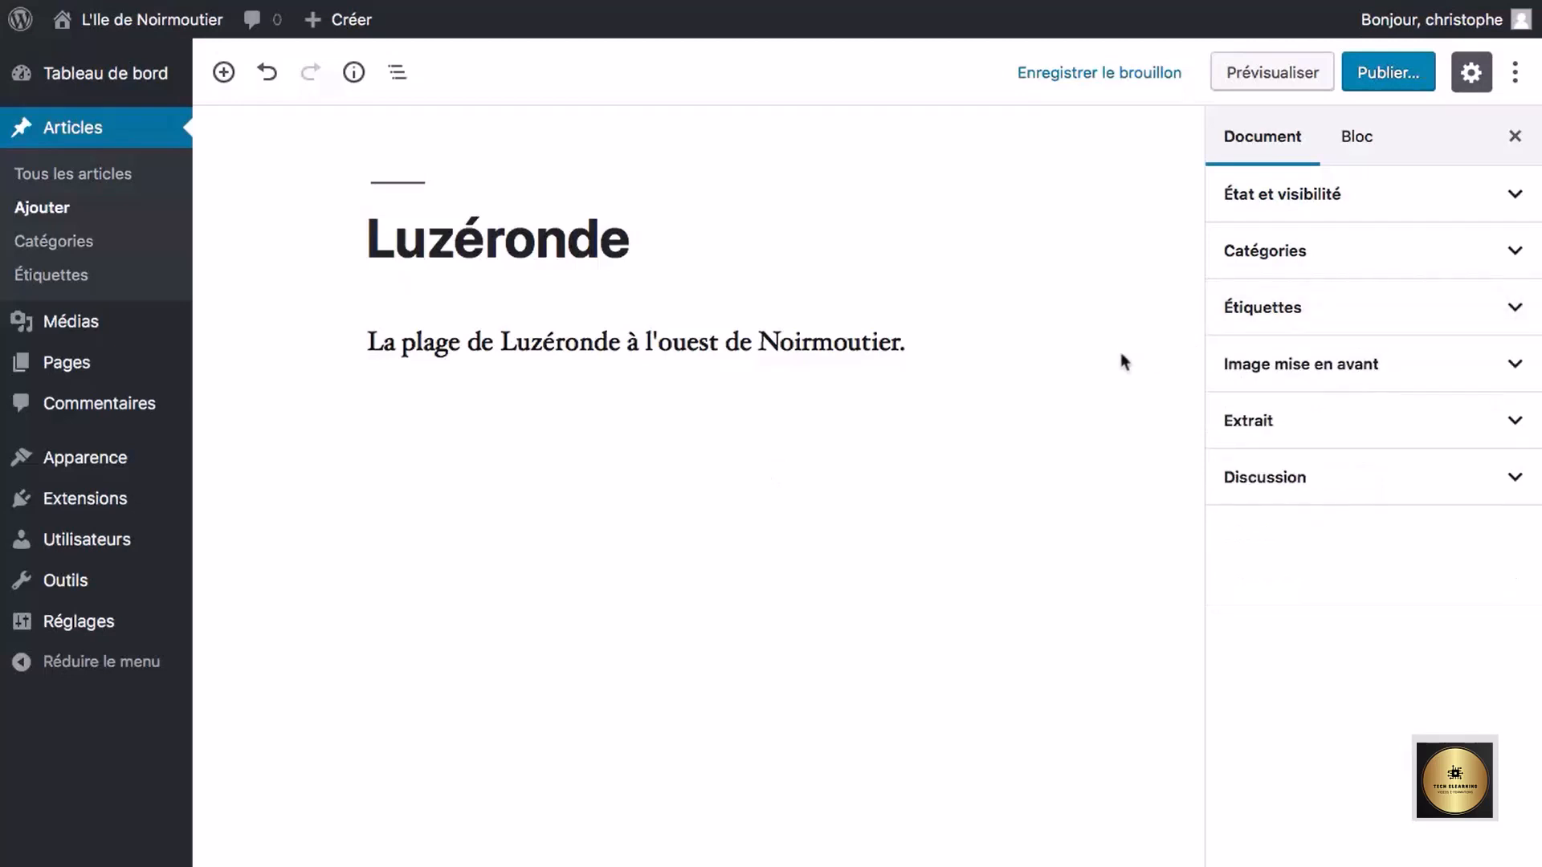
Publish the Luzéronde article immediately with public visibility and open the list of all articles
click(1393, 74)
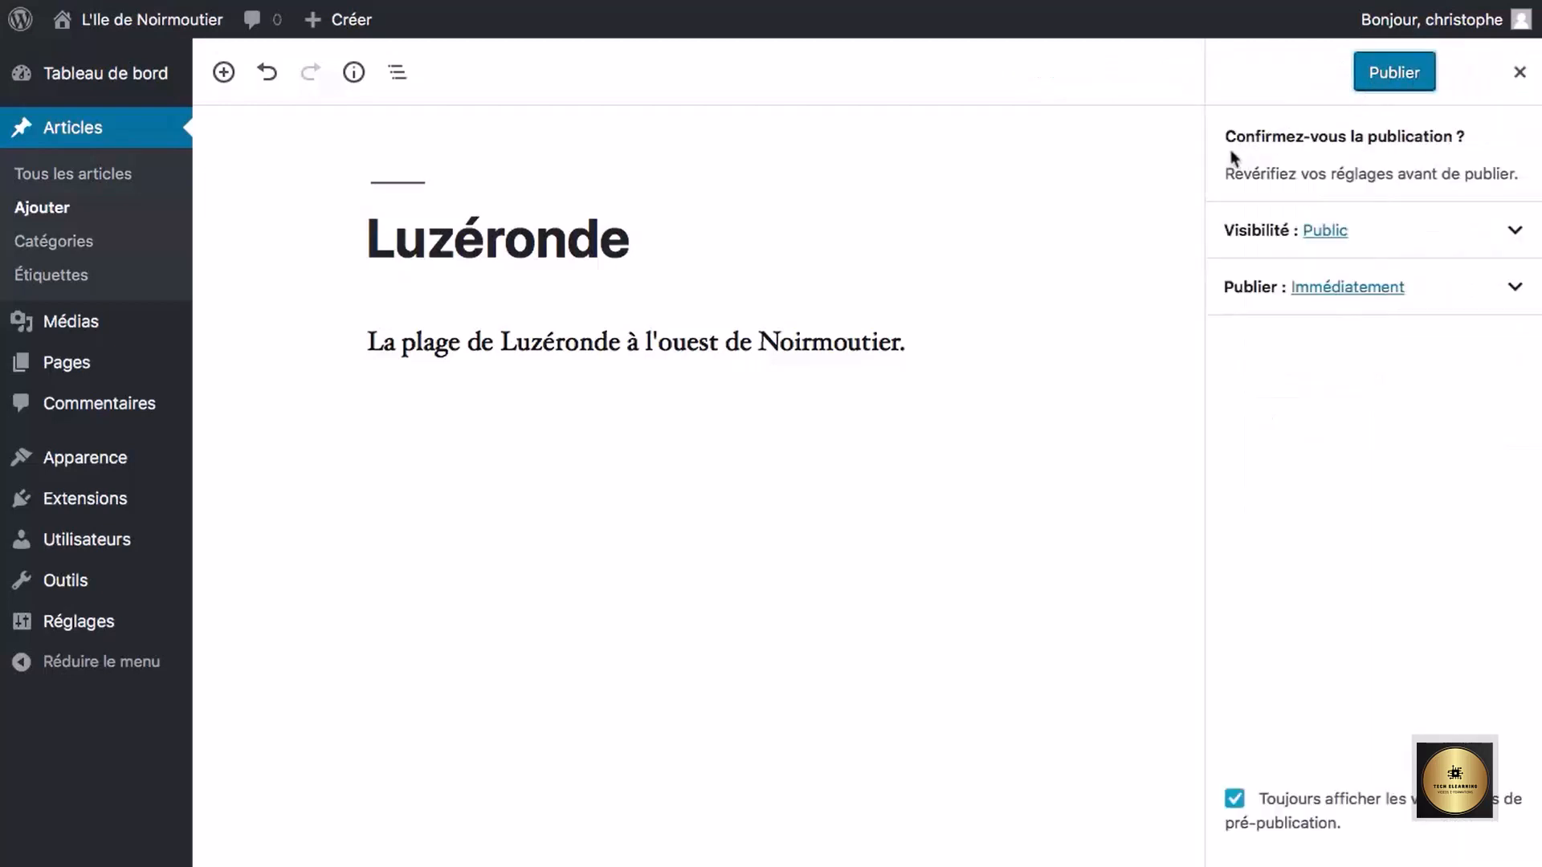
click(1397, 74)
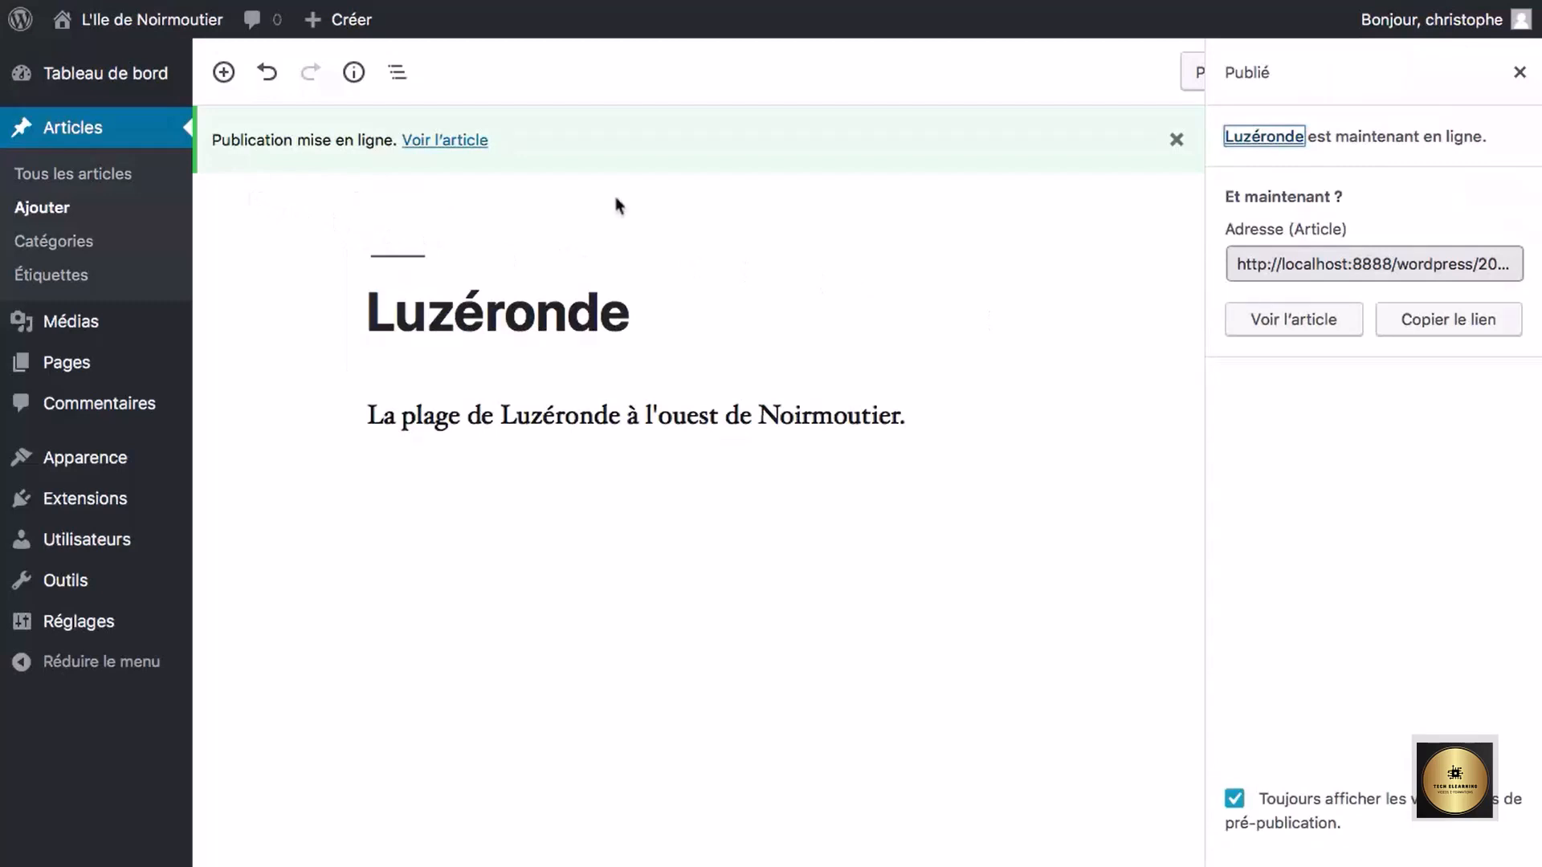
click(103, 178)
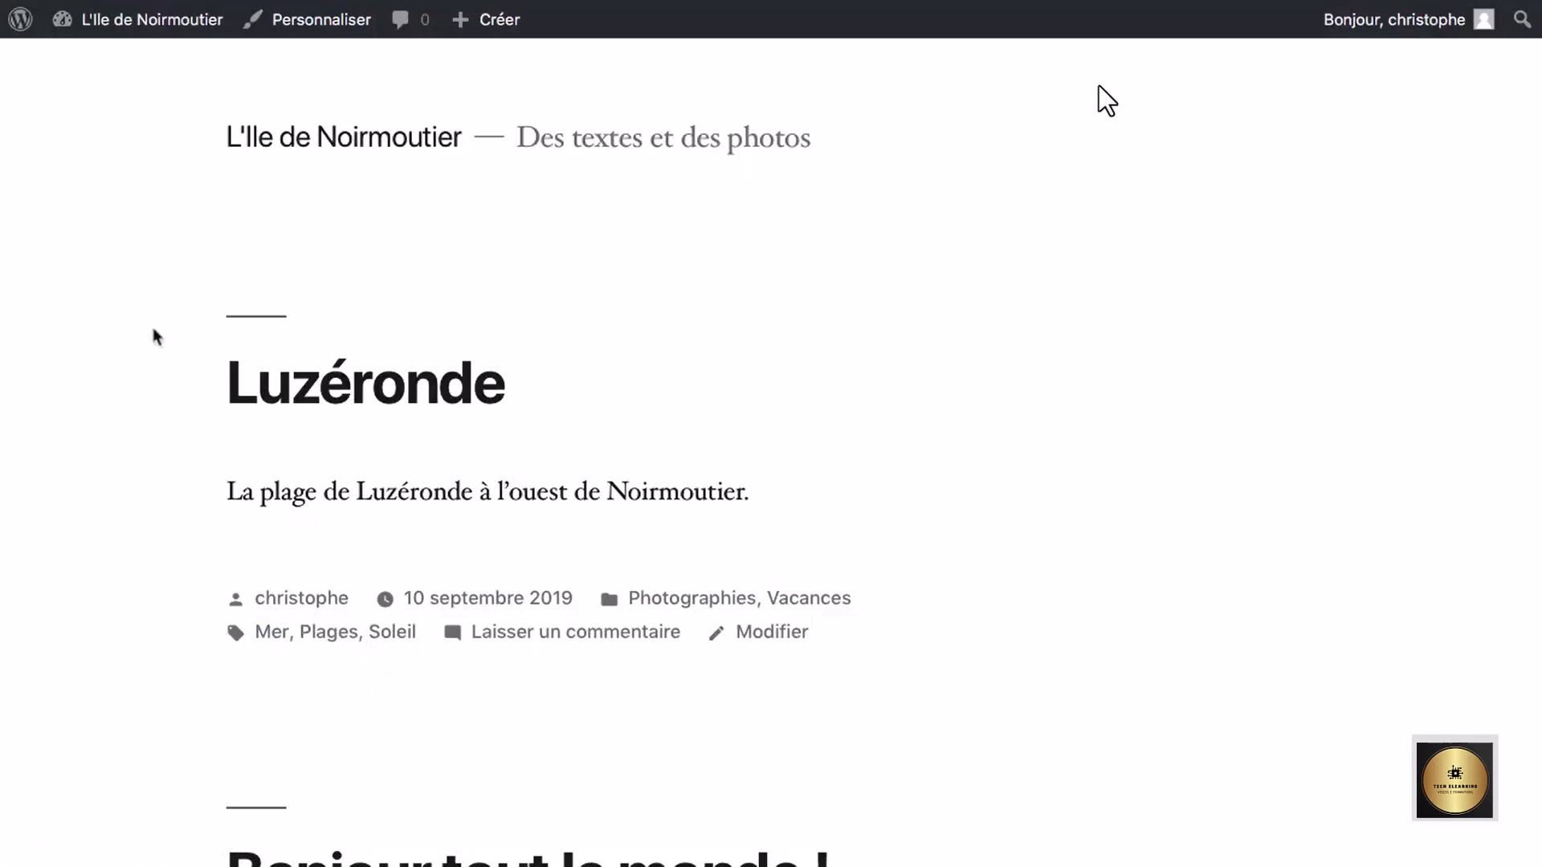
Check the Luzéronde article on the public site's home page and return to the admin dashboard
scroll(151, 327, up, 2)
mouse_move(162, 29)
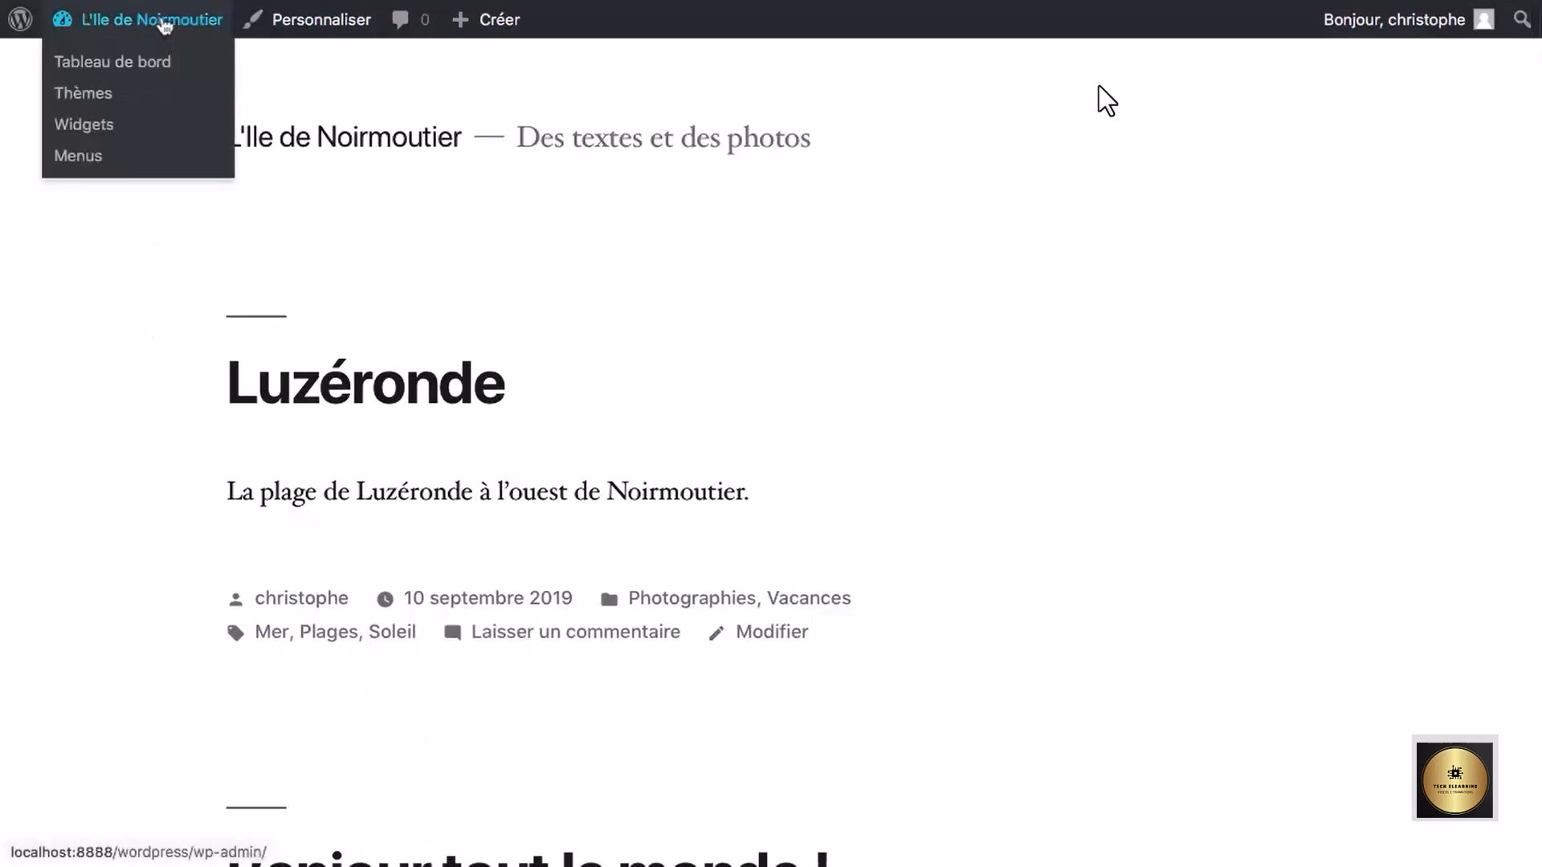
click(136, 71)
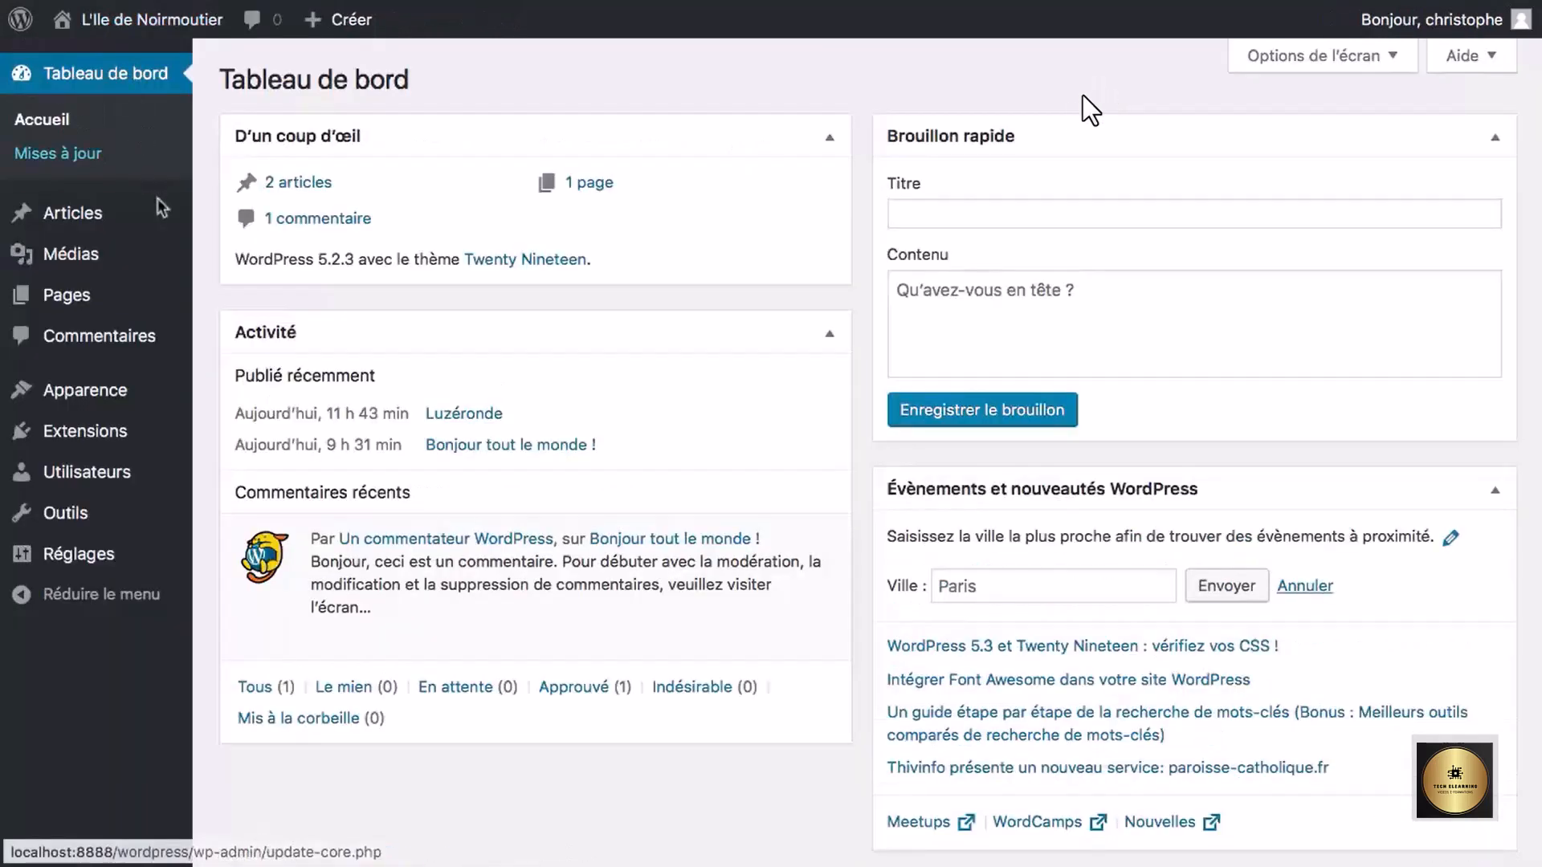